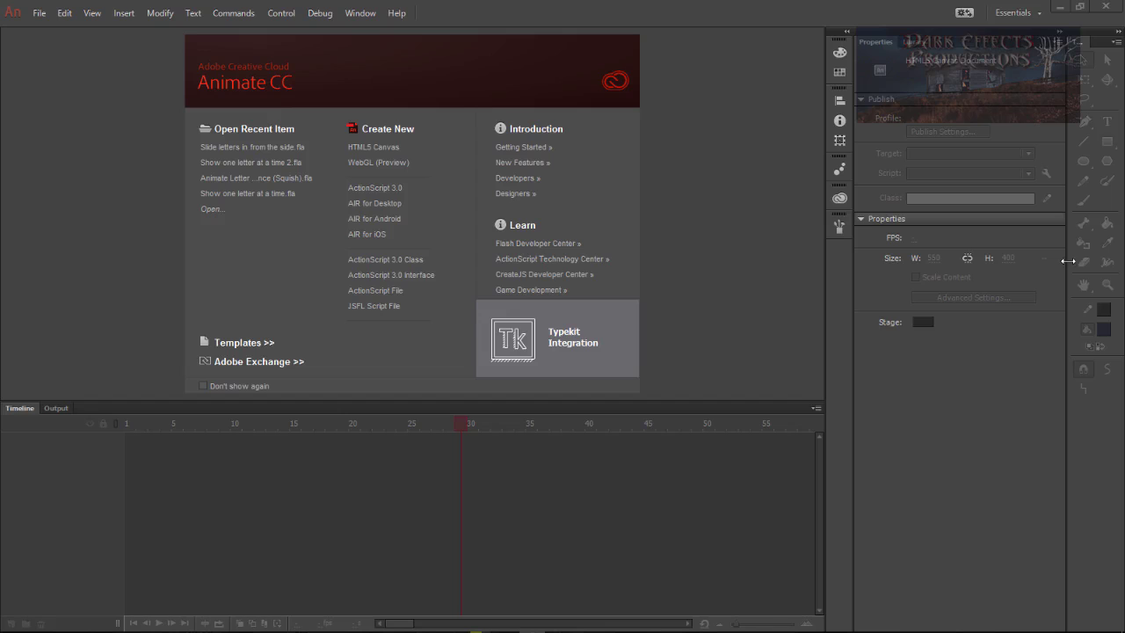
Step: Create an HTML5 Canvas document and type D, A, R and K as four separate text boxes
{"action": "left_click", "coordinate": [371, 147]}
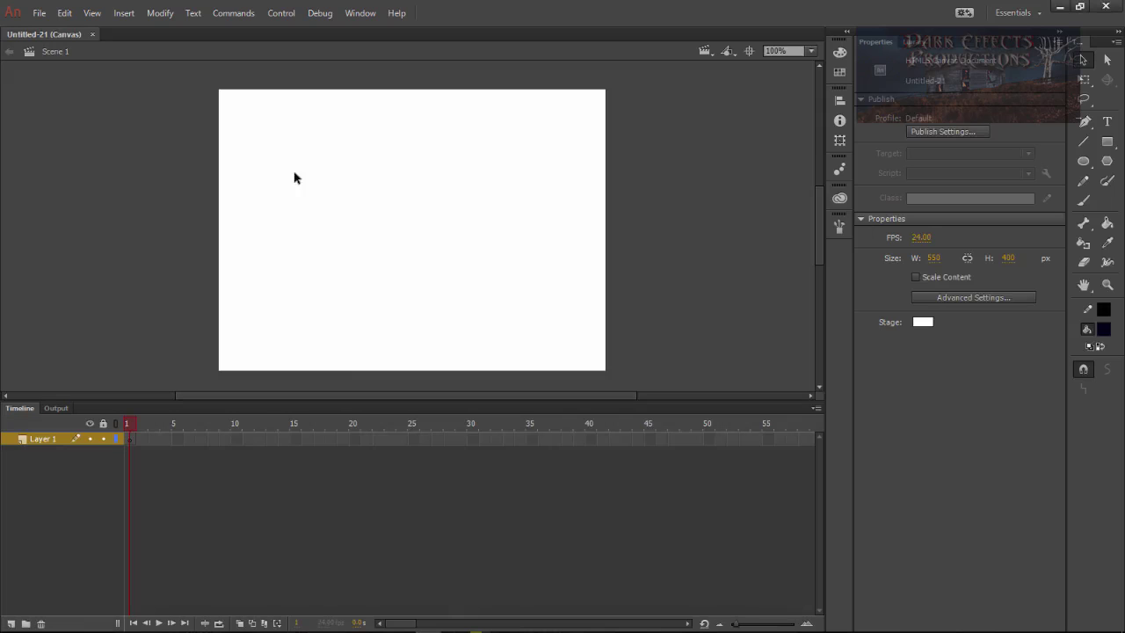
{"action": "left_click", "coordinate": [1107, 121]}
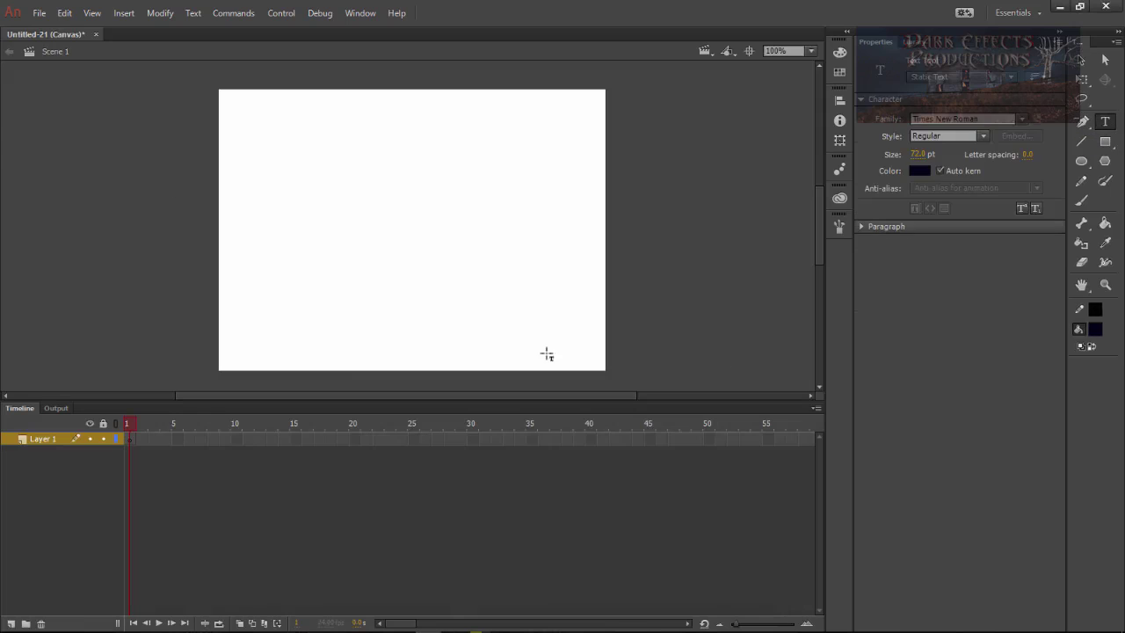
{"action": "left_click", "coordinate": [256, 211]}
{"action": "type", "text": "D"}
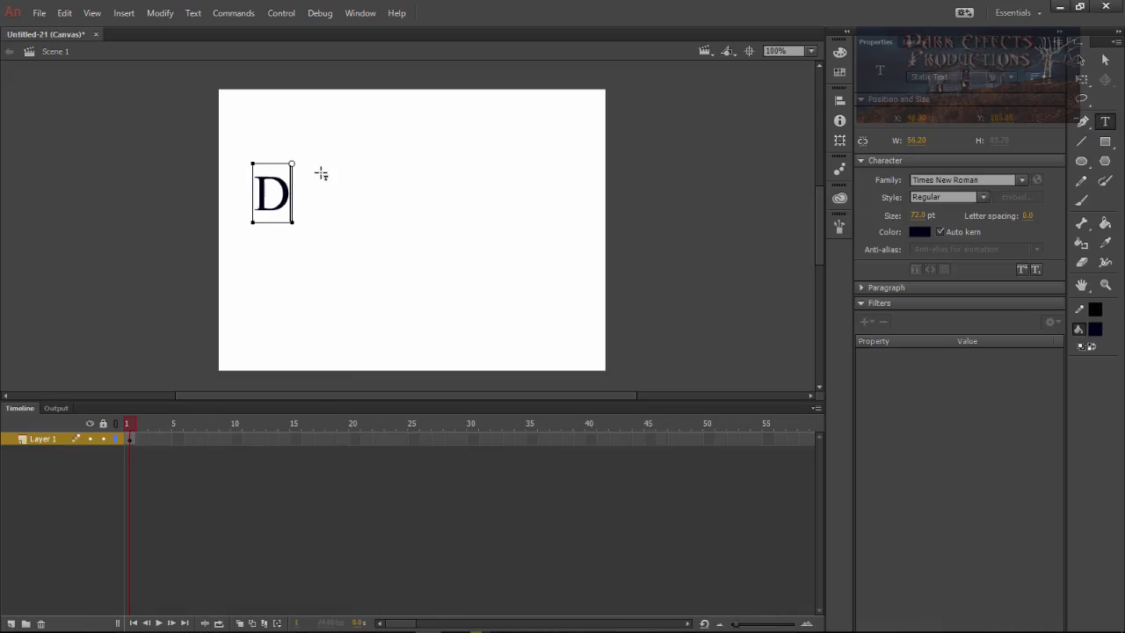
{"action": "left_click", "coordinate": [331, 170]}
{"action": "type", "text": "A"}
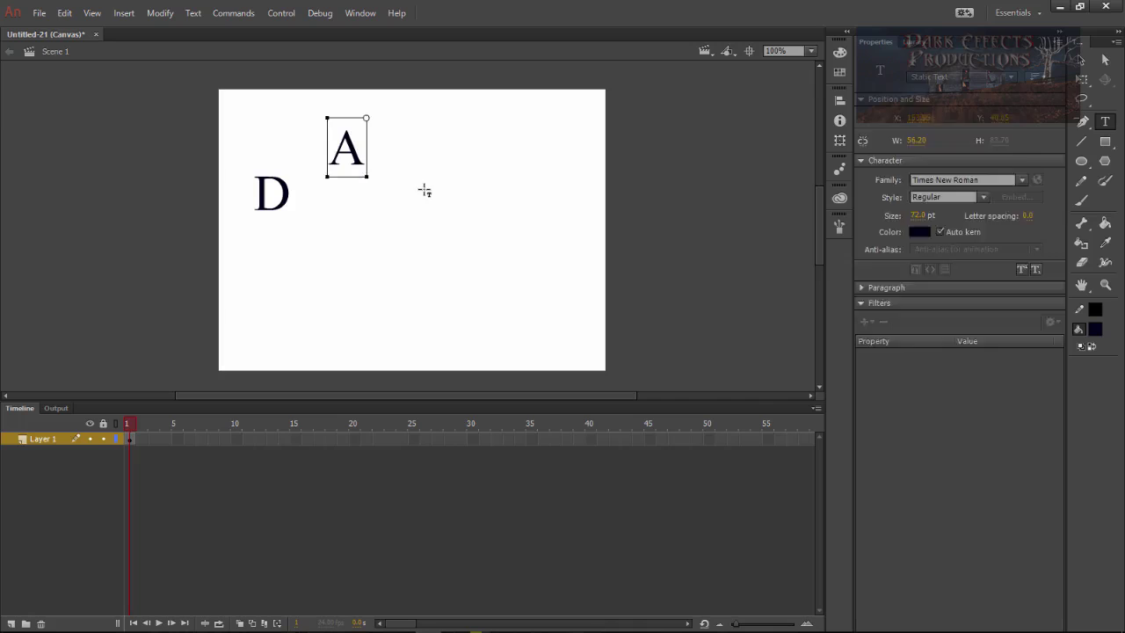
{"action": "left_click", "coordinate": [413, 157]}
{"action": "type", "text": "R"}
{"action": "left_click", "coordinate": [491, 147]}
{"action": "left_click", "coordinate": [491, 147]}
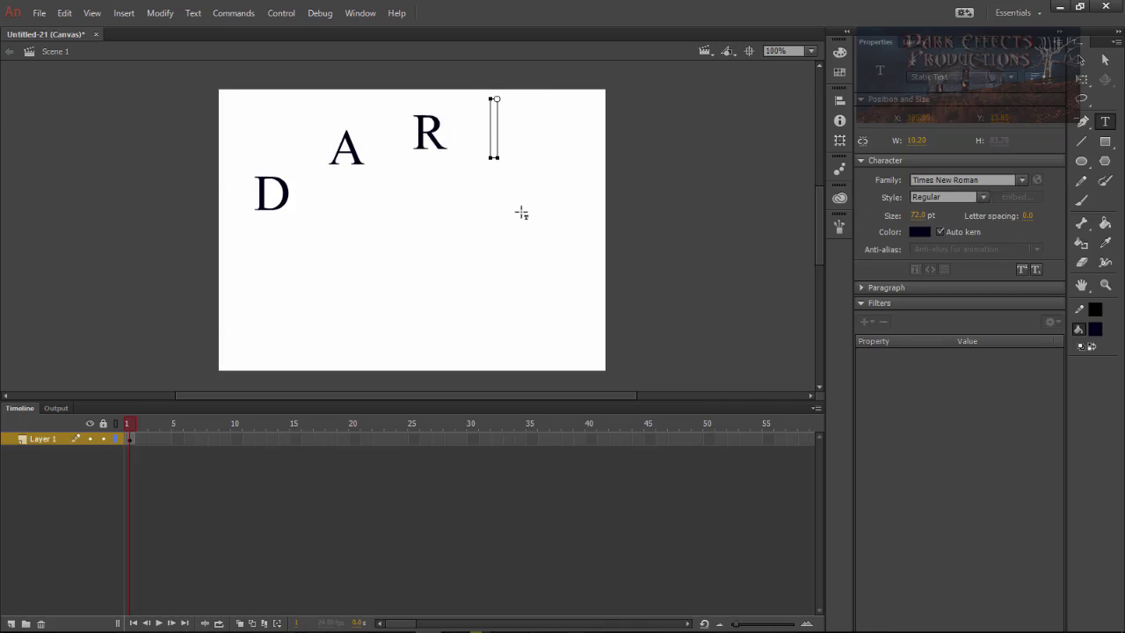
{"action": "type", "text": "K"}
{"action": "key", "text": "Escape"}
Step: Drag the A, R and K beside the D so the letters spell DARK in one row
{"action": "left_click", "coordinate": [1082, 59]}
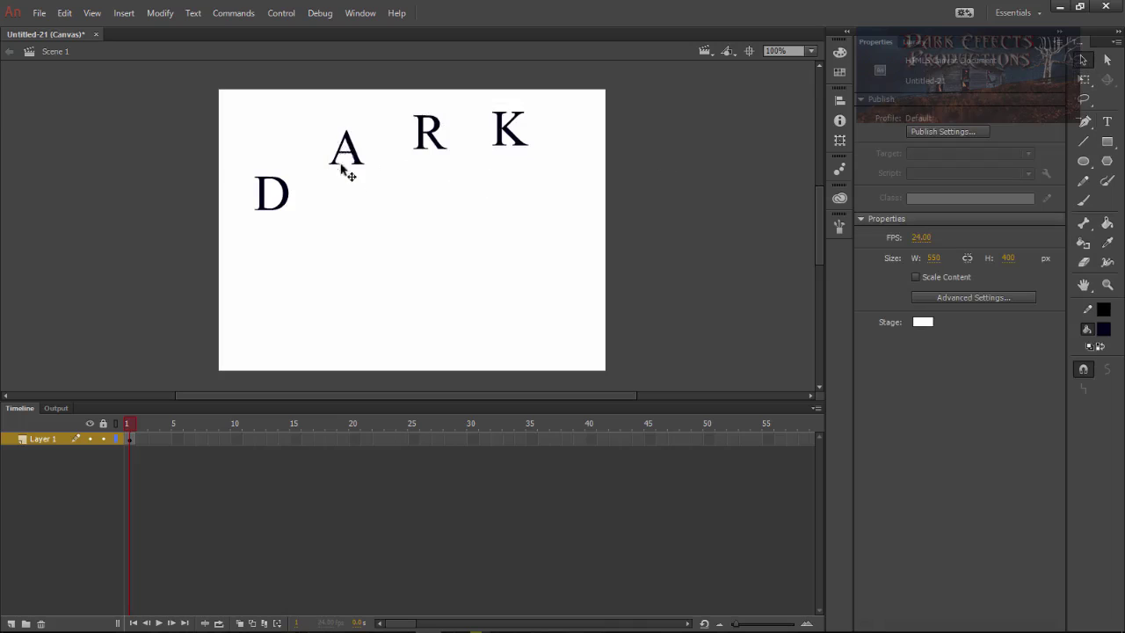
{"action": "left_click_drag", "start_coordinate": [346, 171], "coordinate": [314, 193]}
{"action": "left_click_drag", "start_coordinate": [429, 134], "coordinate": [364, 192]}
{"action": "left_click_drag", "start_coordinate": [510, 129], "coordinate": [464, 233]}
{"action": "left_click", "coordinate": [427, 227]}
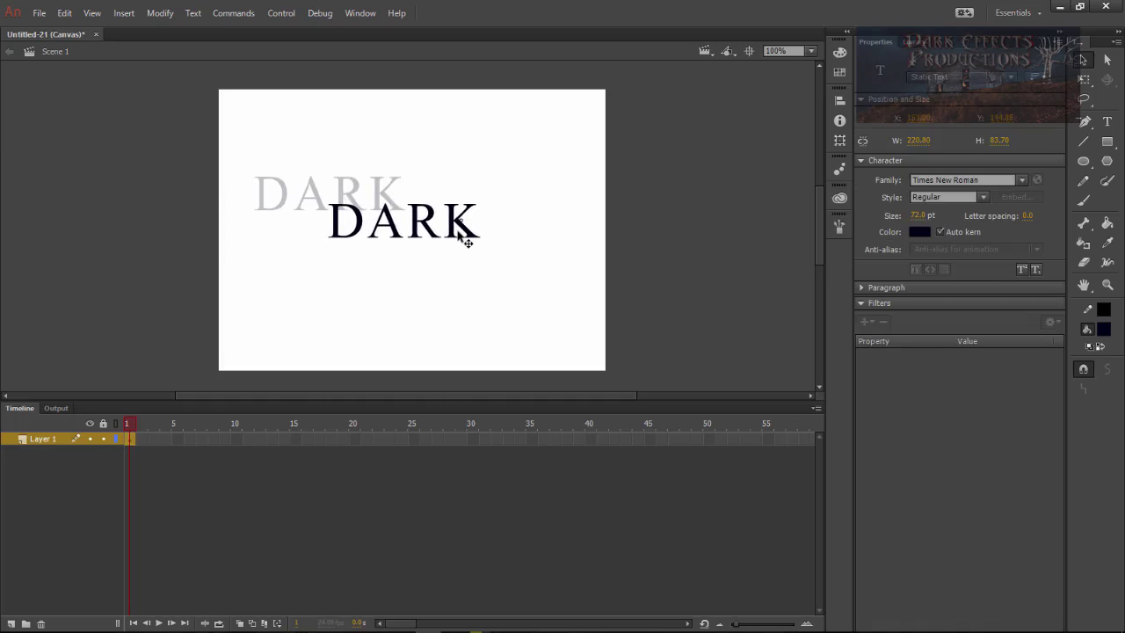
Step: Convert the K and R letters into movie clip symbols named K and R
{"action": "left_click", "coordinate": [511, 286]}
{"action": "left_click", "coordinate": [466, 231]}
{"action": "right_click", "coordinate": [464, 227]}
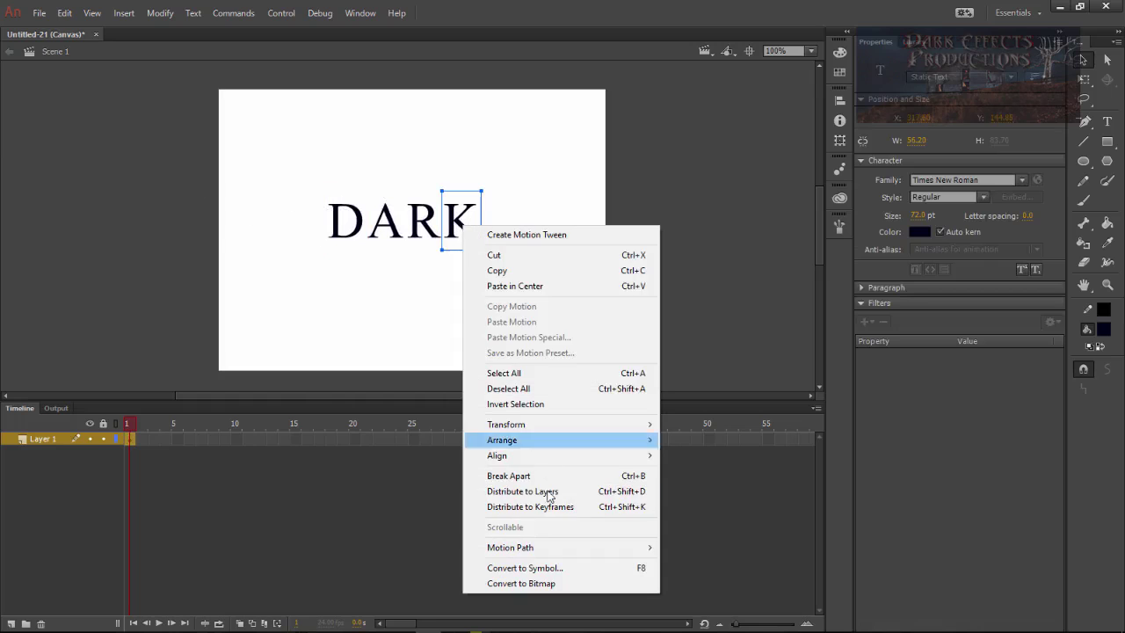
{"action": "left_click", "coordinate": [544, 569]}
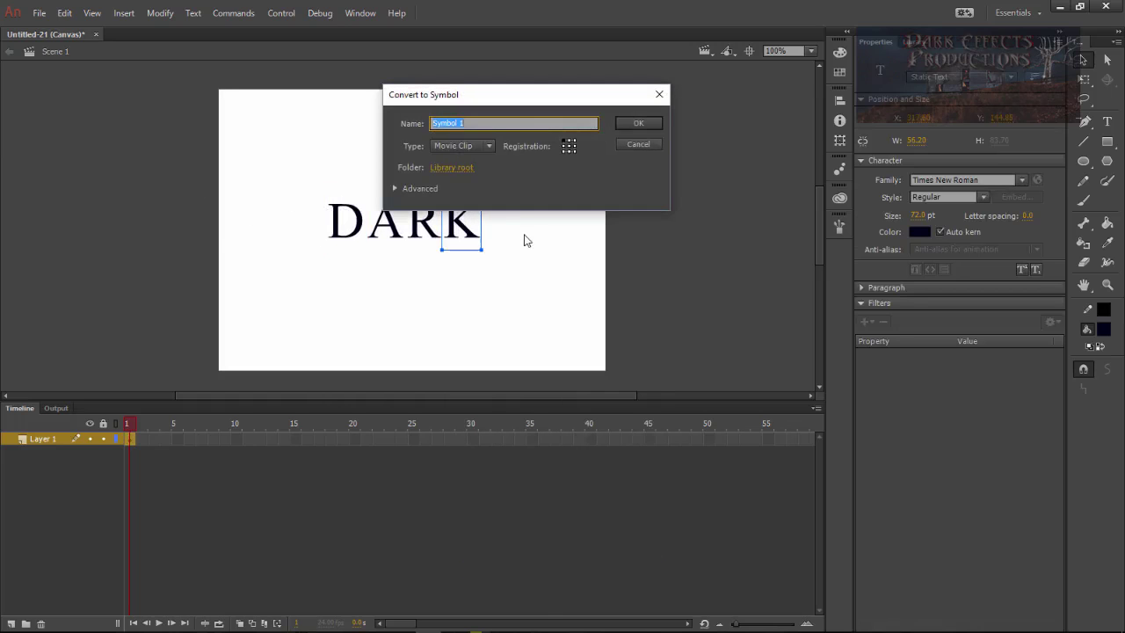
{"action": "type", "text": "K"}
{"action": "key", "text": "Return"}
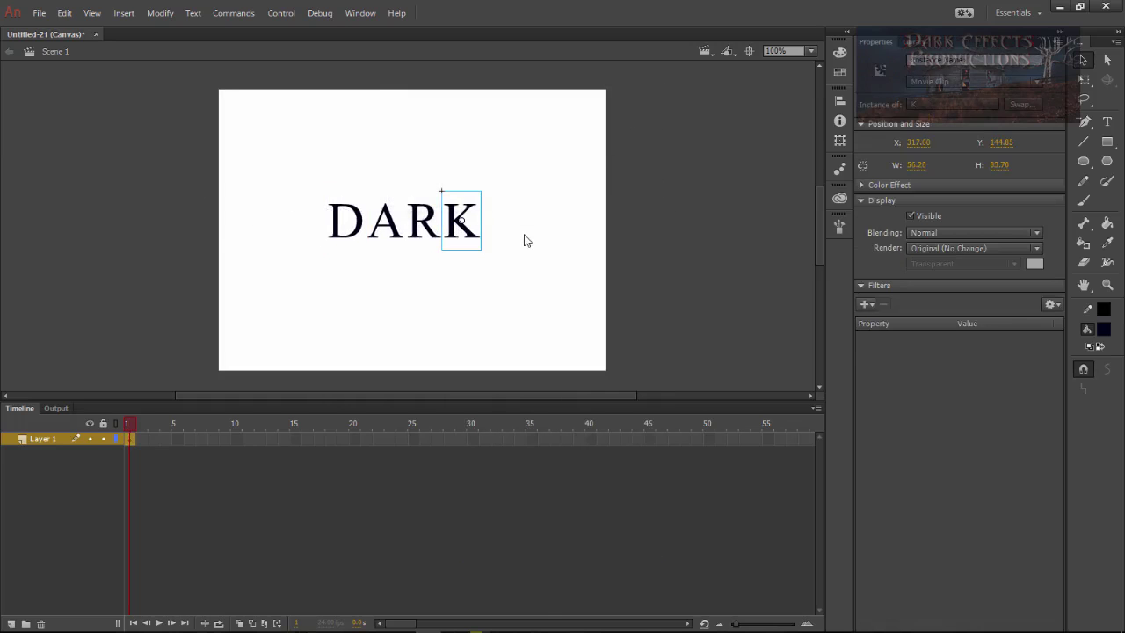
{"action": "left_click", "coordinate": [430, 236]}
{"action": "key", "text": "F8"}
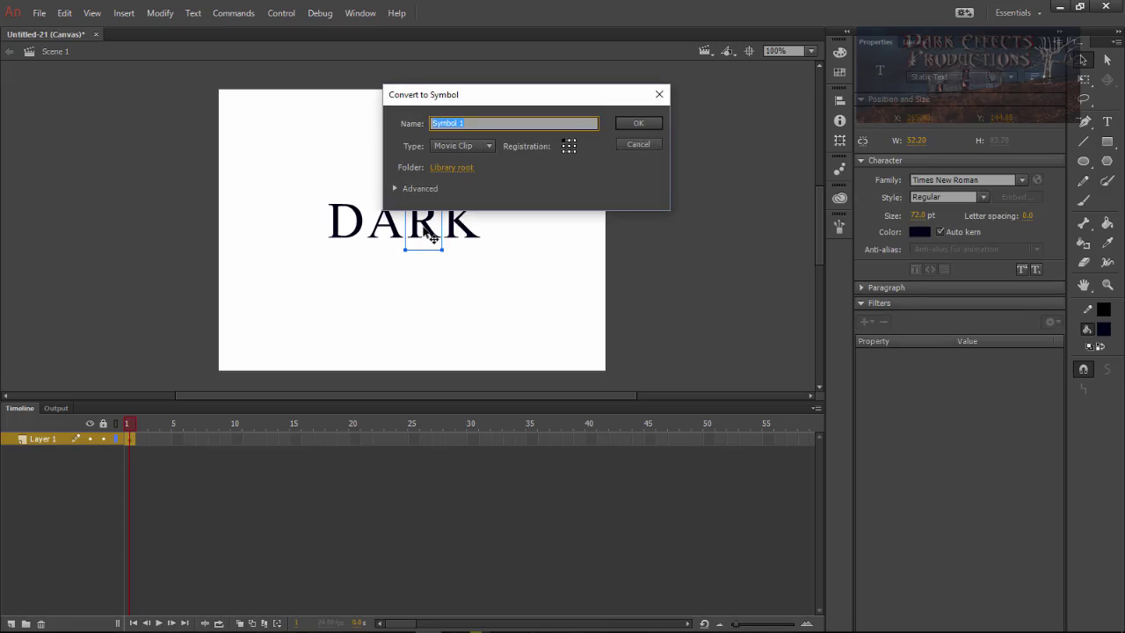
{"action": "type", "text": "R"}
{"action": "left_click", "coordinate": [624, 122]}
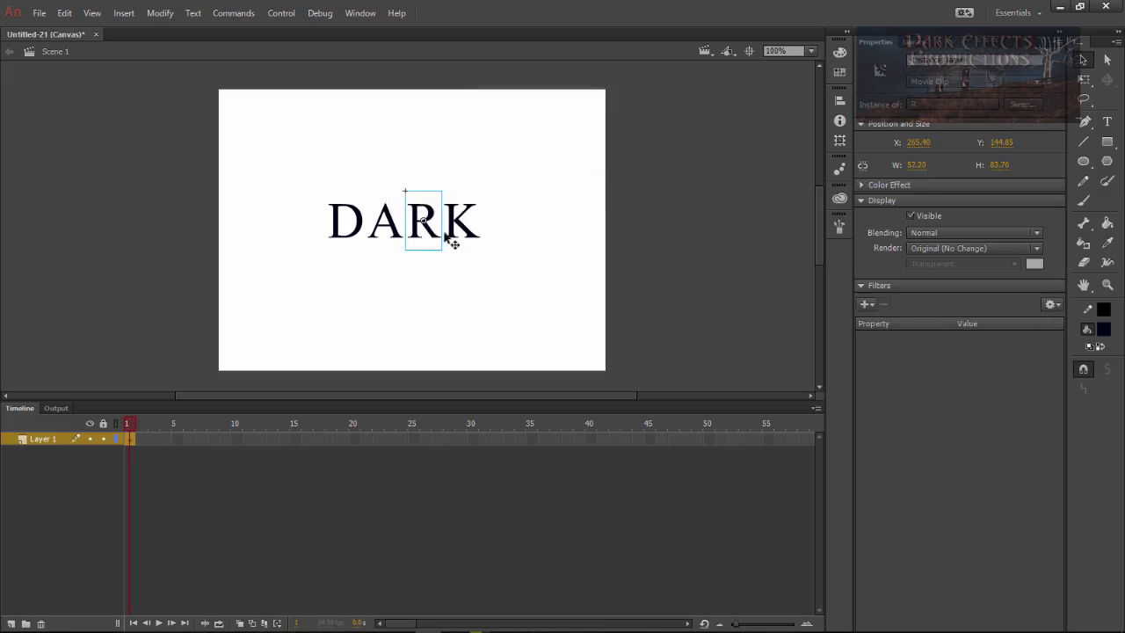
Step: Convert the A letter into a movie clip symbol named A and check it
{"action": "left_click", "coordinate": [398, 232]}
{"action": "key", "text": "F8"}
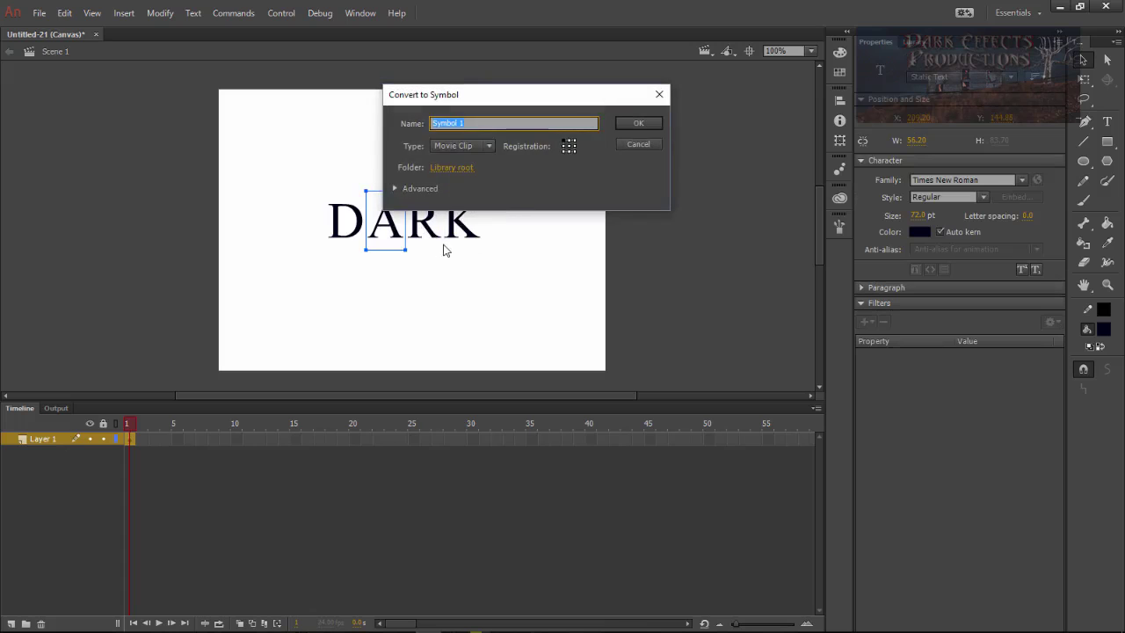
{"action": "type", "text": "A"}
{"action": "left_click", "coordinate": [656, 128]}
{"action": "key", "text": "ctrl+shift+a"}
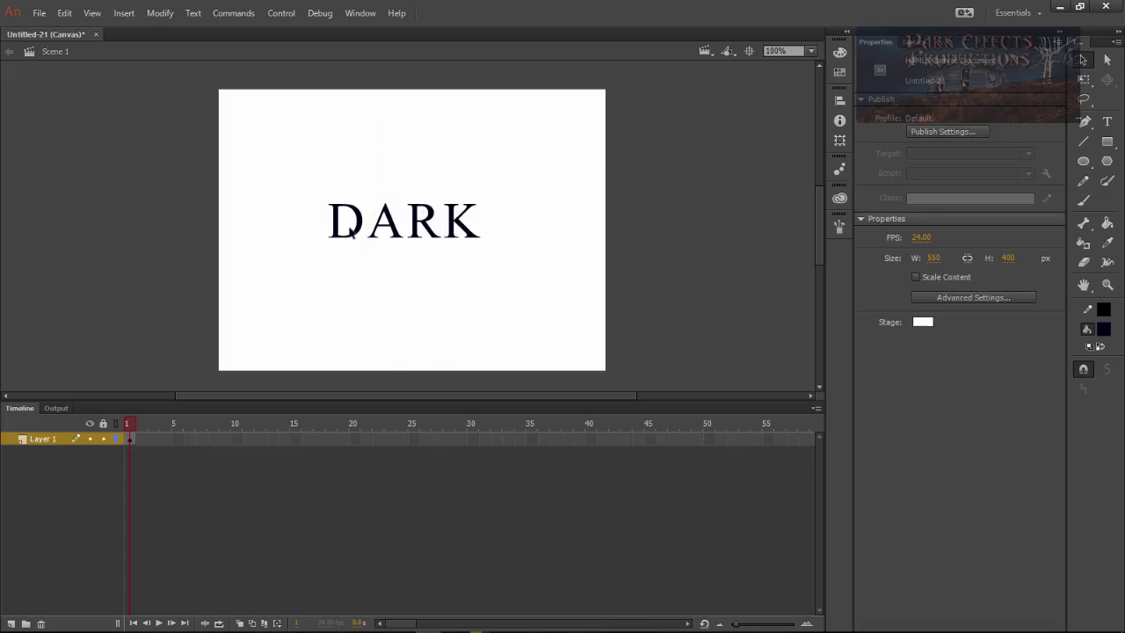
{"action": "left_click", "coordinate": [388, 236]}
{"action": "key", "text": "ctrl+shift+a"}
{"action": "left_click", "coordinate": [388, 237]}
Step: Convert the D letter into a movie clip symbol, then select all four letters
{"action": "left_click", "coordinate": [357, 243]}
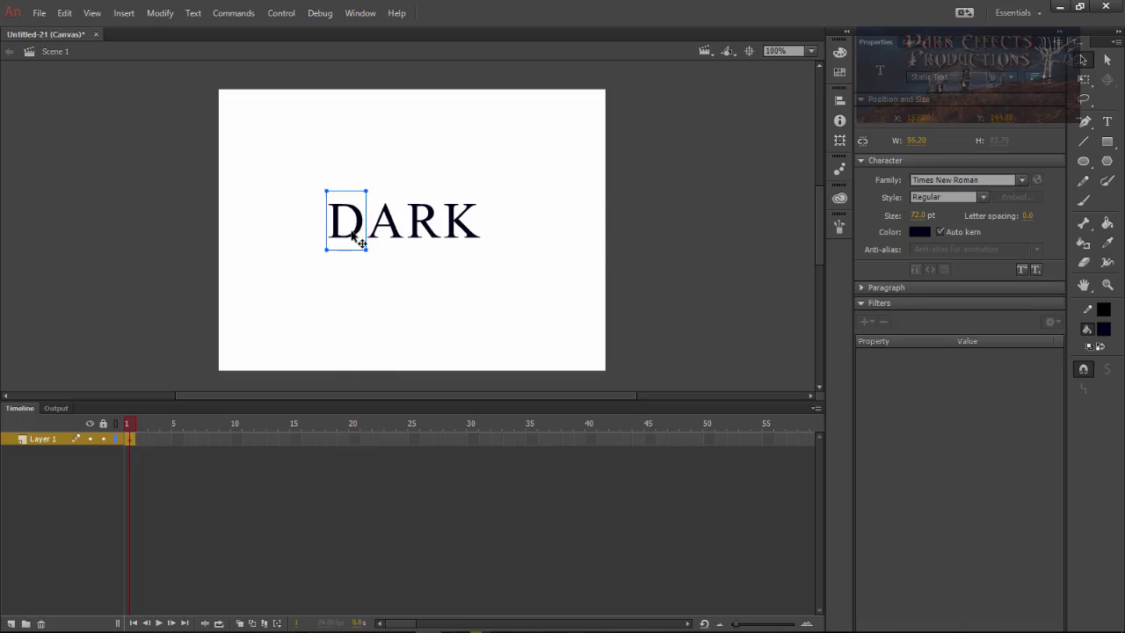
{"action": "key", "text": "F8"}
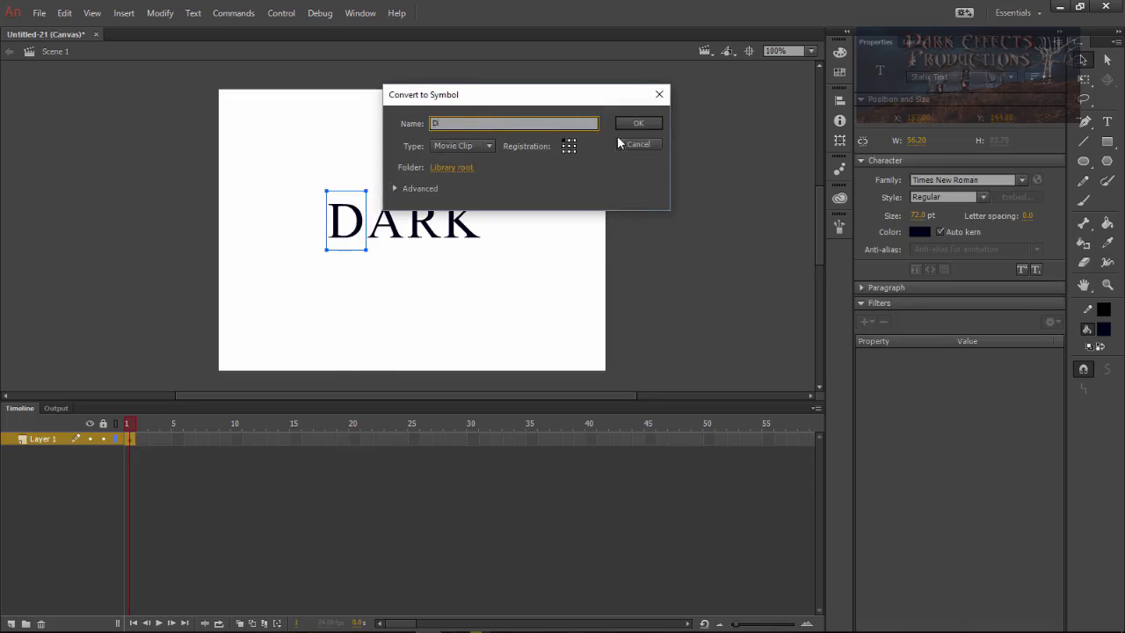
{"action": "left_click", "coordinate": [637, 124]}
{"action": "left_click", "coordinate": [532, 281]}
{"action": "left_click_drag", "start_coordinate": [504, 251], "coordinate": [299, 206]}
Step: Distribute the four letter symbols to layers D, A, R, K and delete the empty Layer 1
{"action": "right_click", "coordinate": [459, 224]}
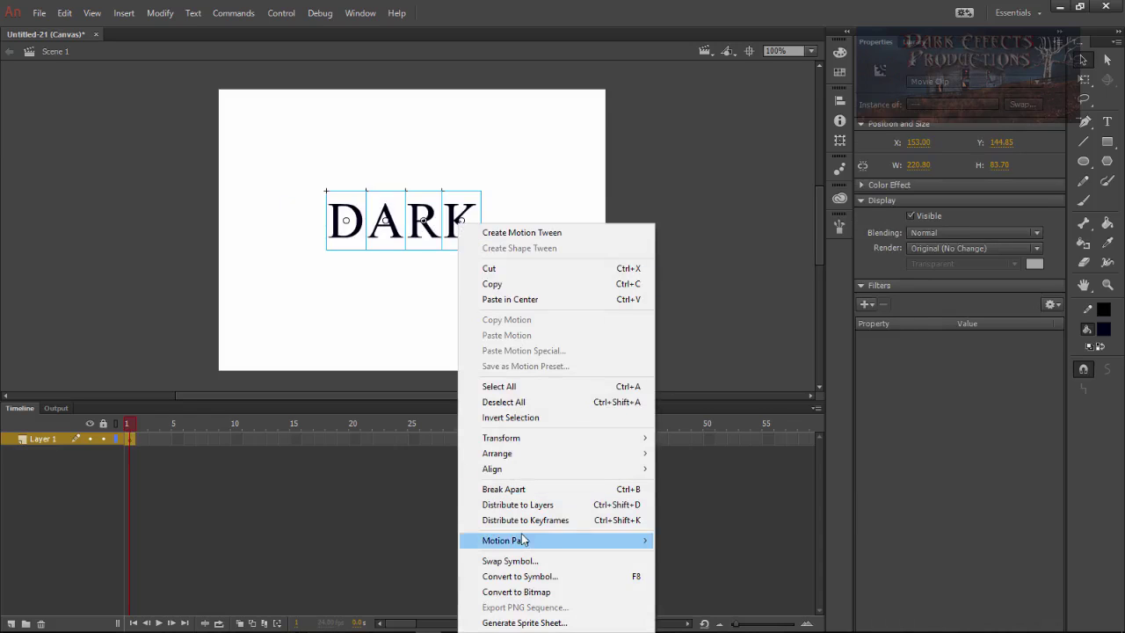
{"action": "left_click", "coordinate": [524, 510]}
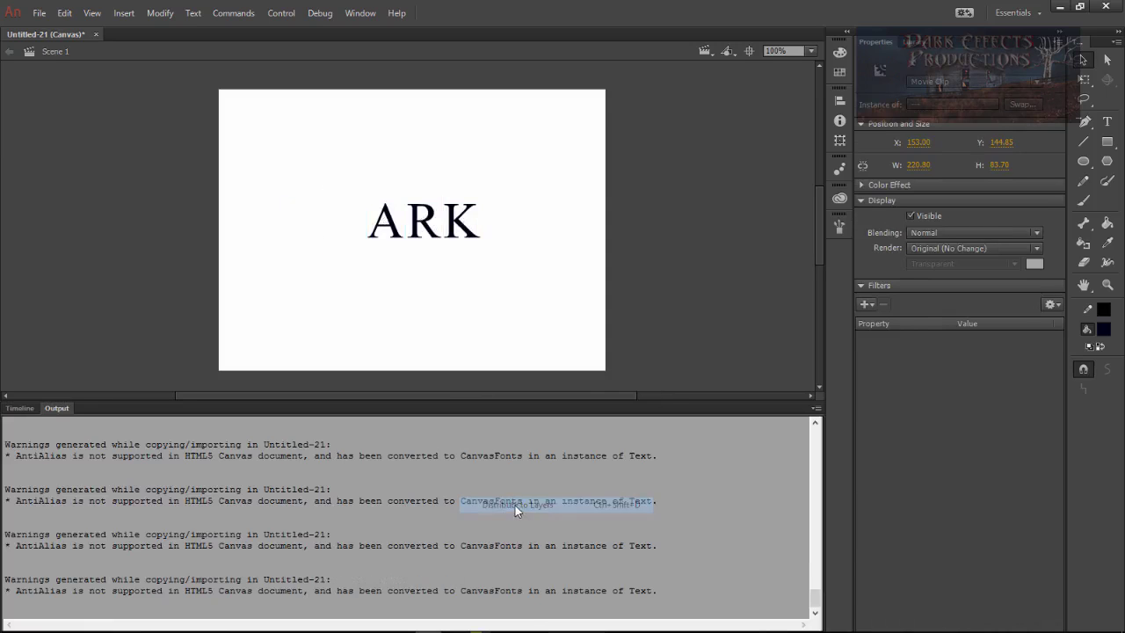
{"action": "left_click", "coordinate": [20, 407]}
{"action": "left_click", "coordinate": [44, 438]}
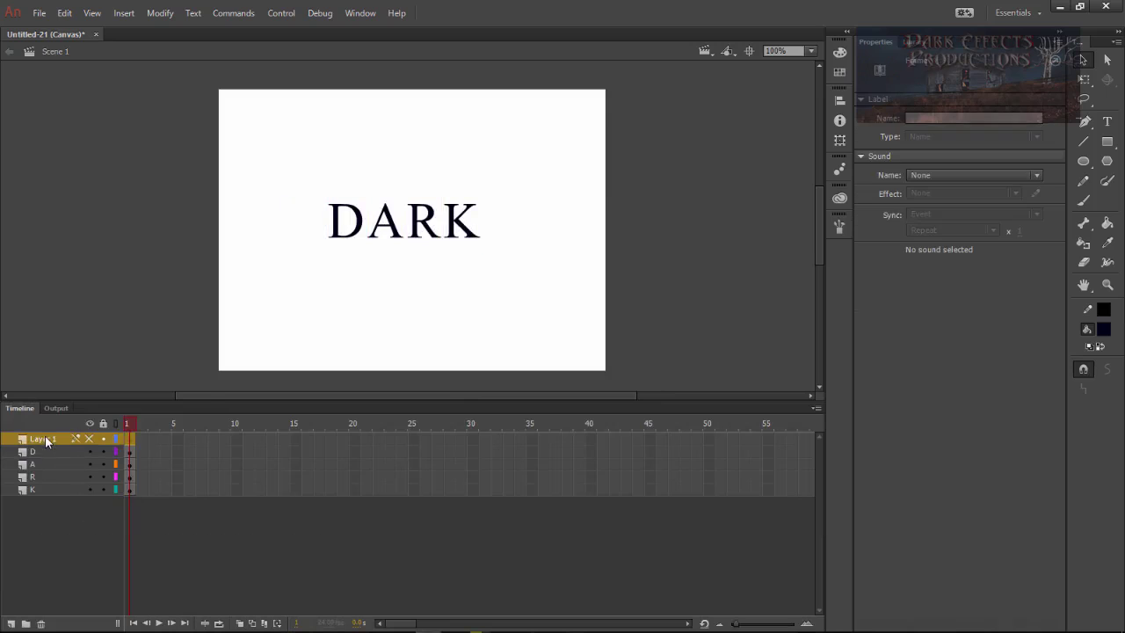
{"action": "right_click", "coordinate": [46, 438]}
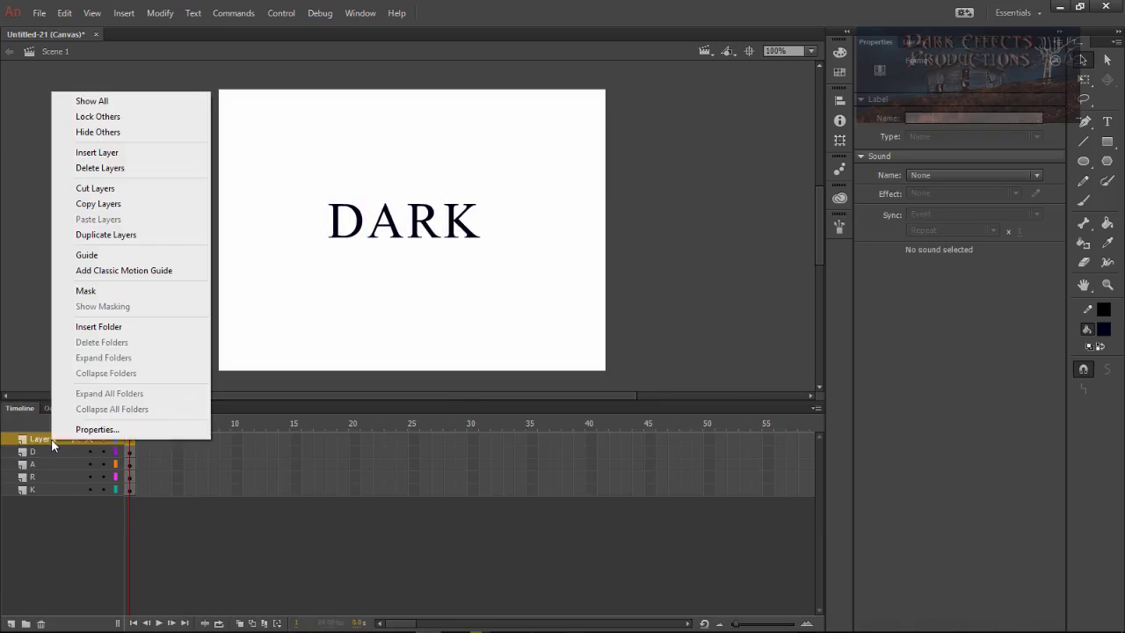
{"action": "left_click", "coordinate": [110, 168]}
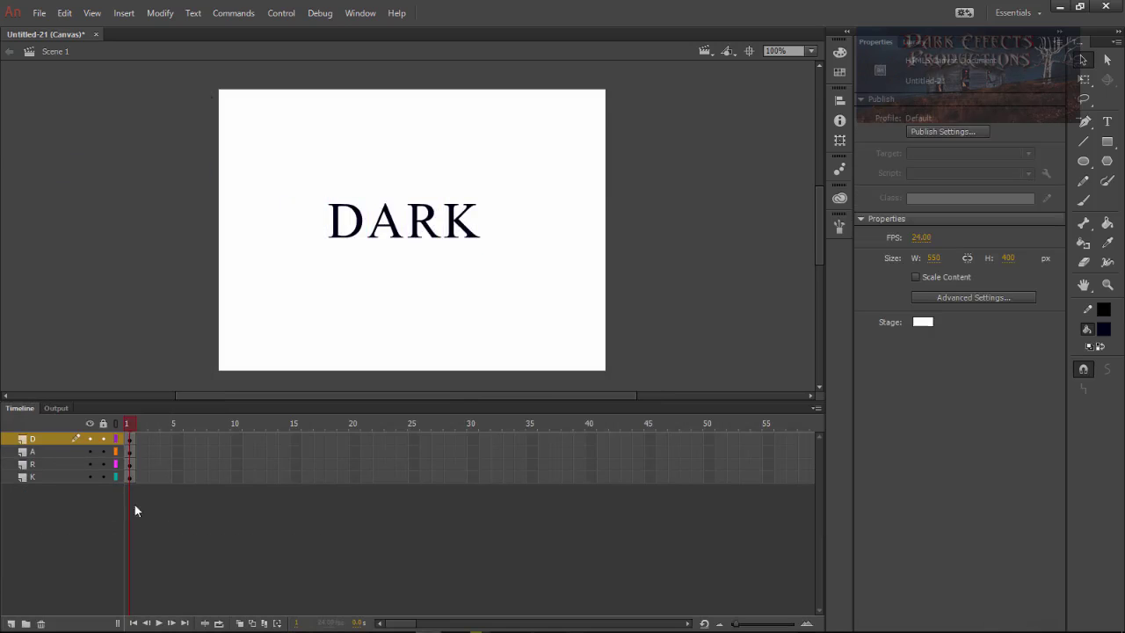
Step: Extend all four layers to frame 30, add motion tweens, and keyframe all properties at frame 30
{"action": "right_click", "coordinate": [473, 434]}
{"action": "left_click", "coordinate": [523, 105]}
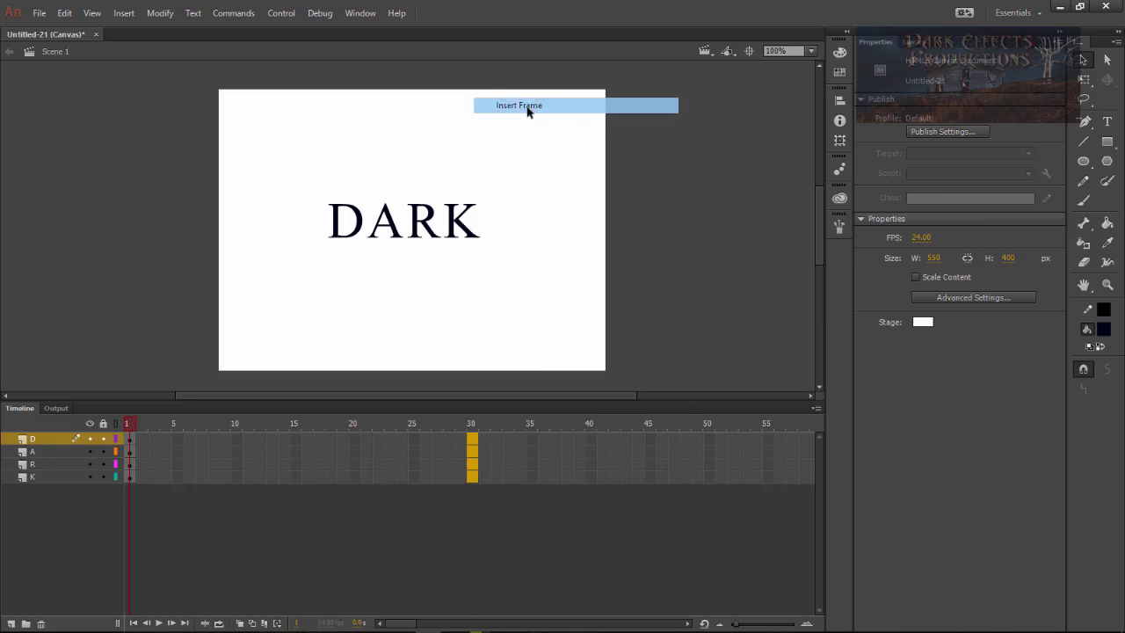
{"action": "left_click", "coordinate": [124, 14]}
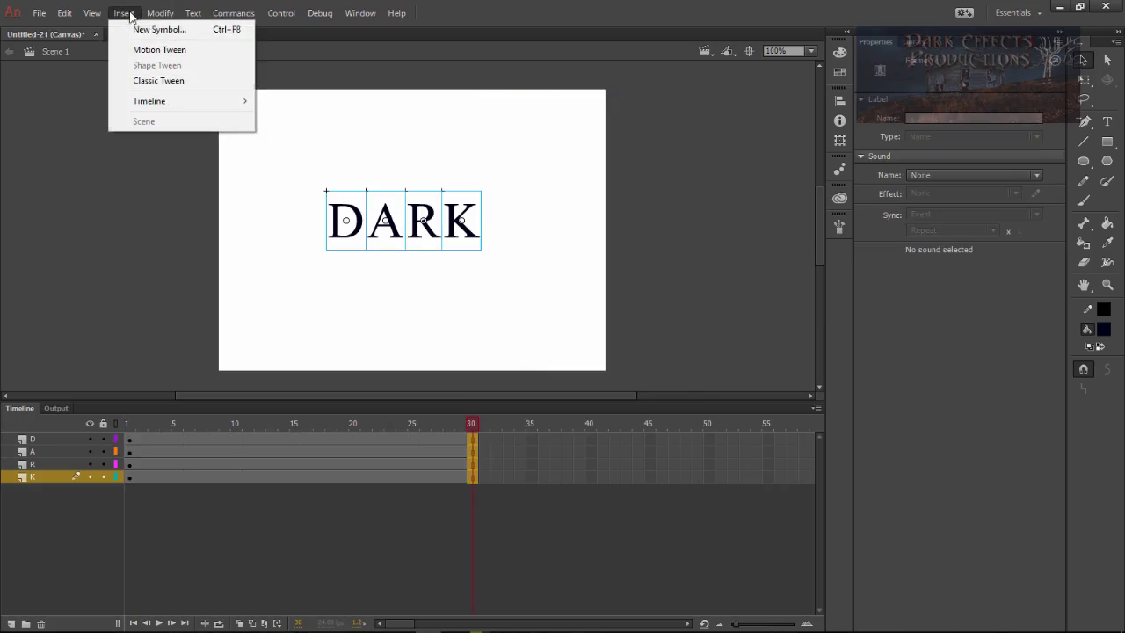
{"action": "left_click", "coordinate": [161, 53]}
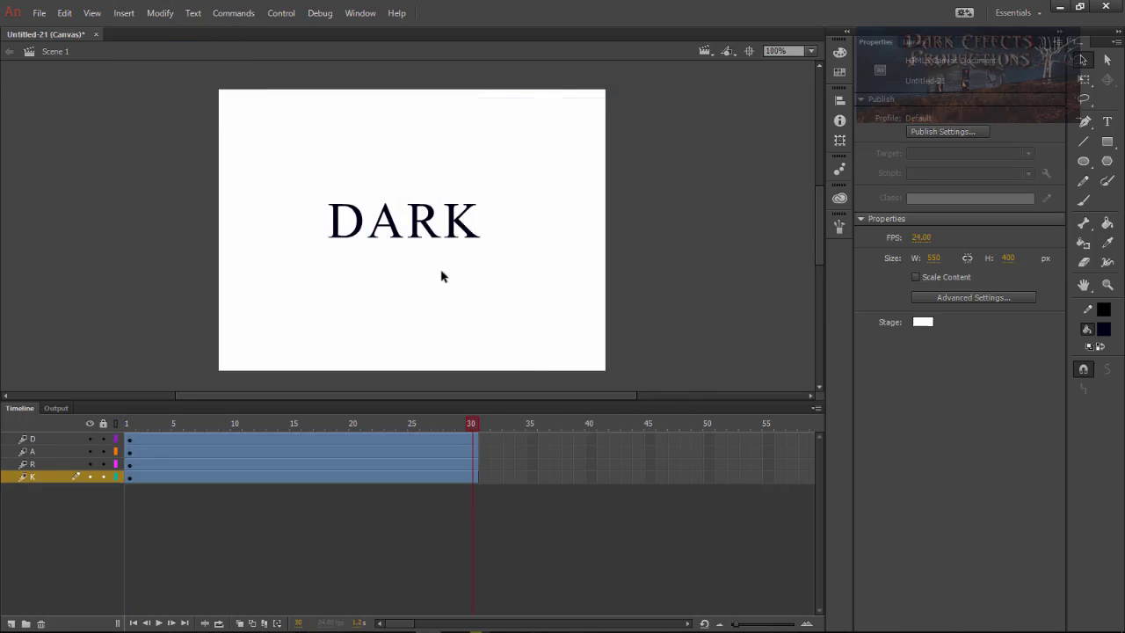
{"action": "right_click", "coordinate": [473, 441]}
{"action": "mouse_move", "coordinate": [551, 138]}
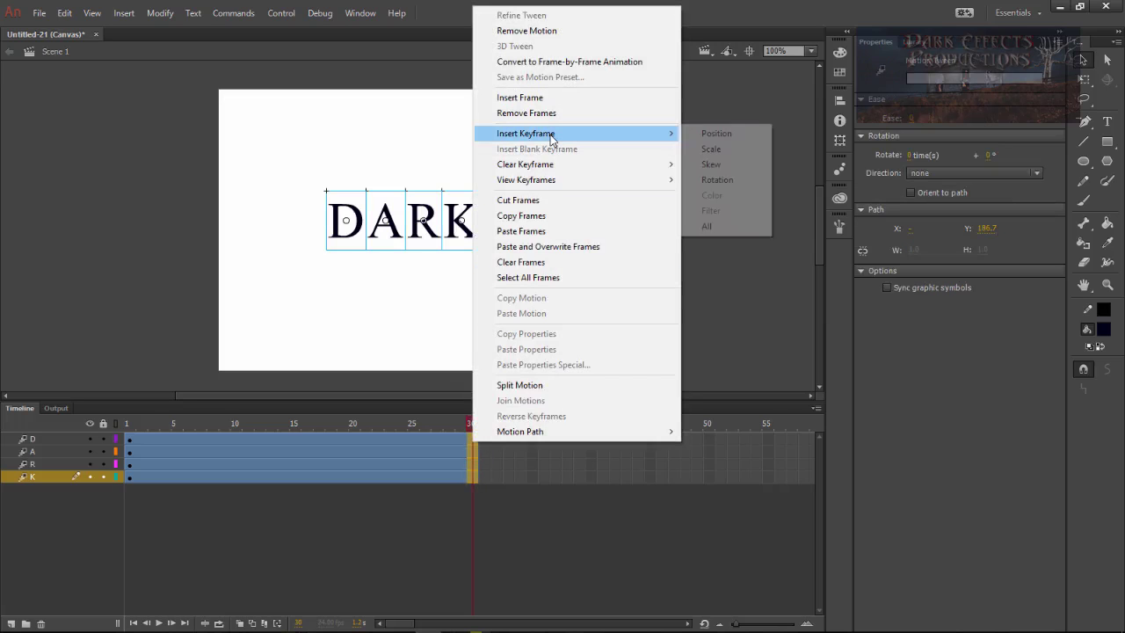
{"action": "left_click", "coordinate": [707, 226]}
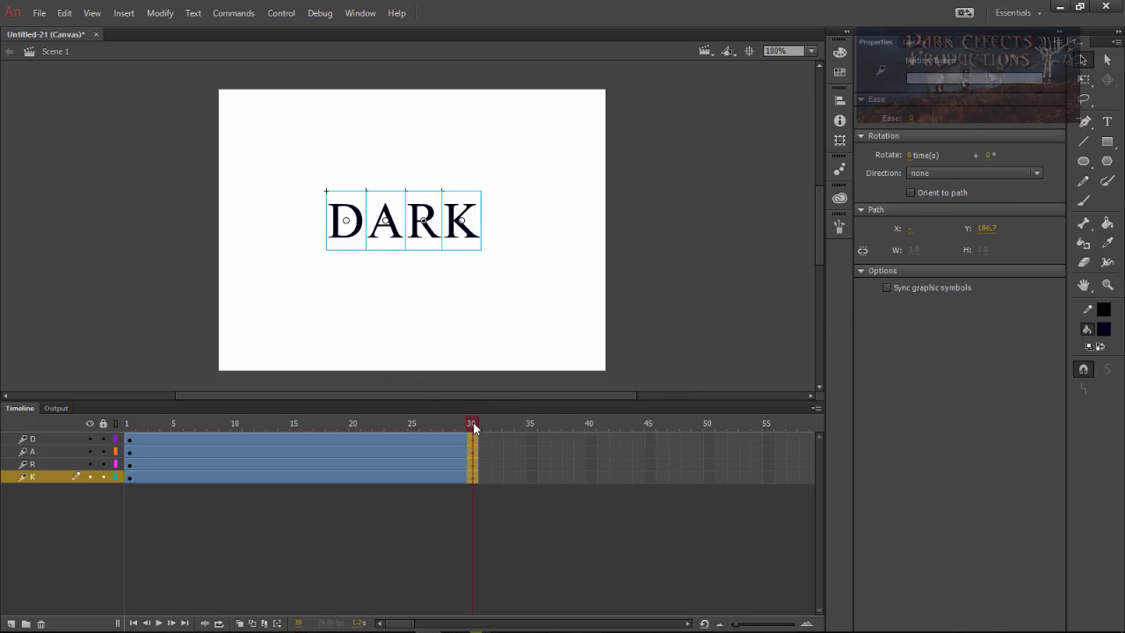
Step: At frame 1, move all four letters off-stage left and scrub back to check the slide
{"action": "left_click_drag", "start_coordinate": [473, 428], "coordinate": [101, 428]}
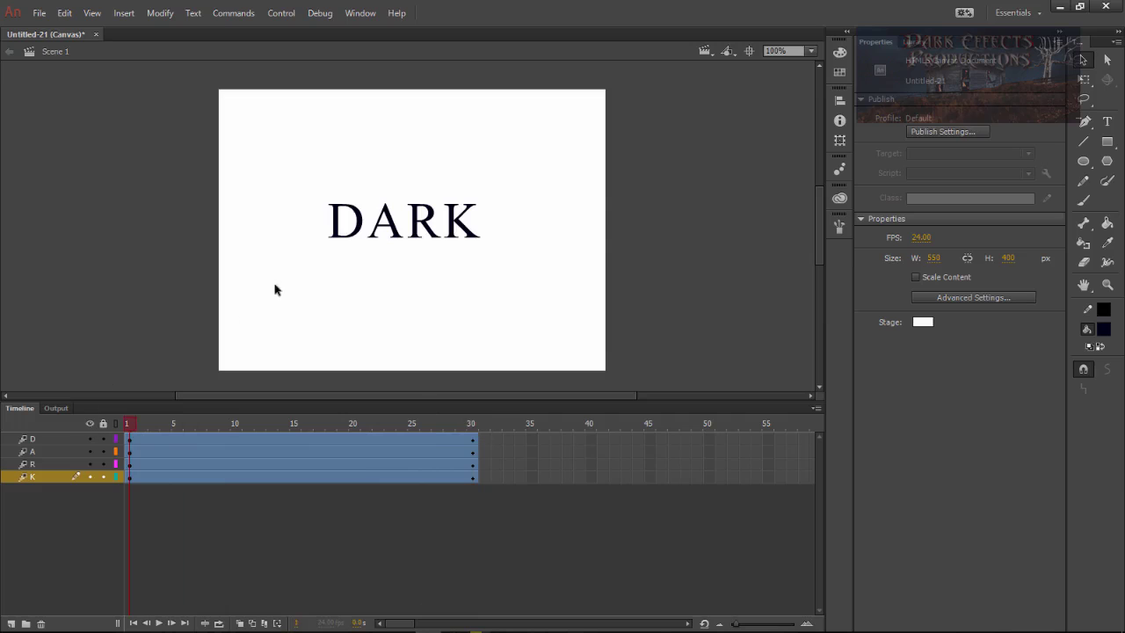
{"action": "left_click_drag", "start_coordinate": [325, 243], "coordinate": [195, 226]}
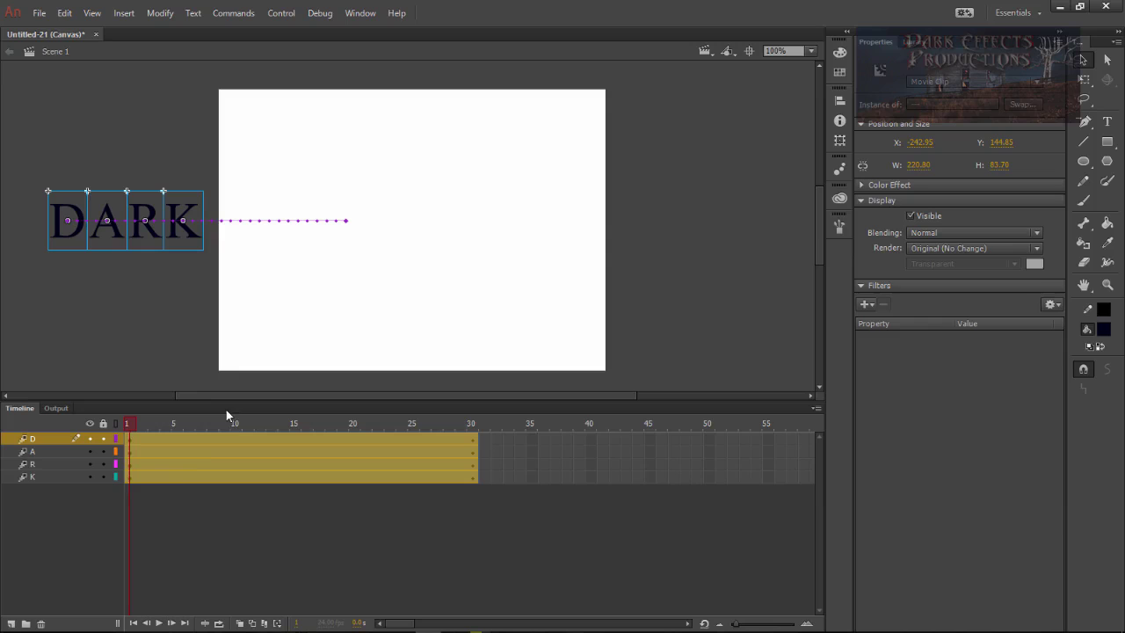
{"action": "left_click", "coordinate": [182, 507]}
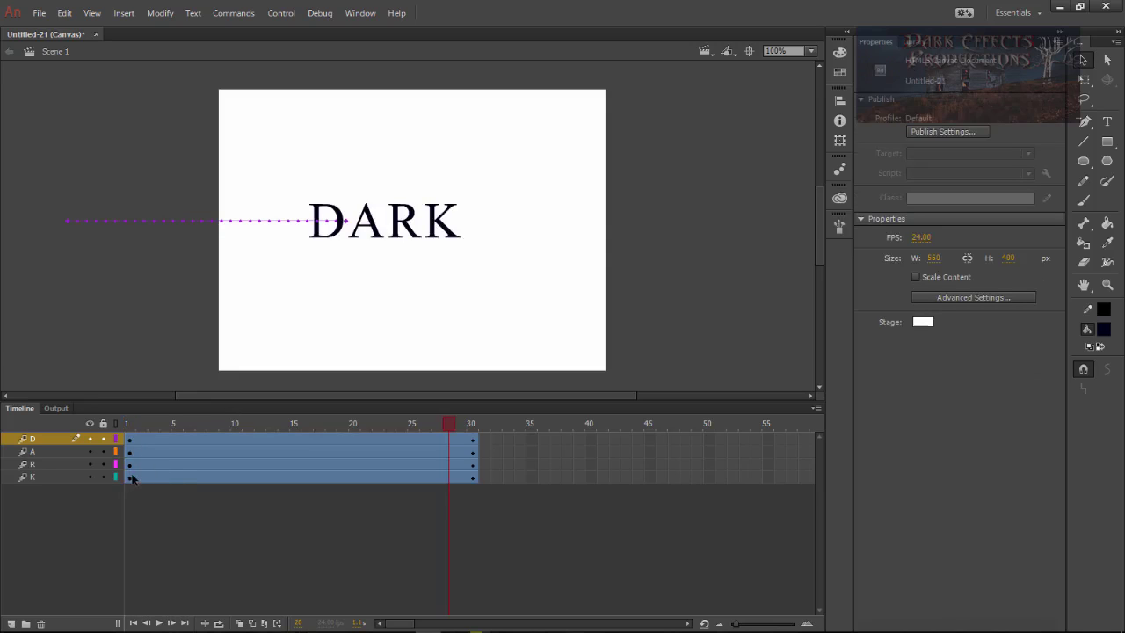
{"action": "left_click_drag", "start_coordinate": [423, 425], "coordinate": [140, 443]}
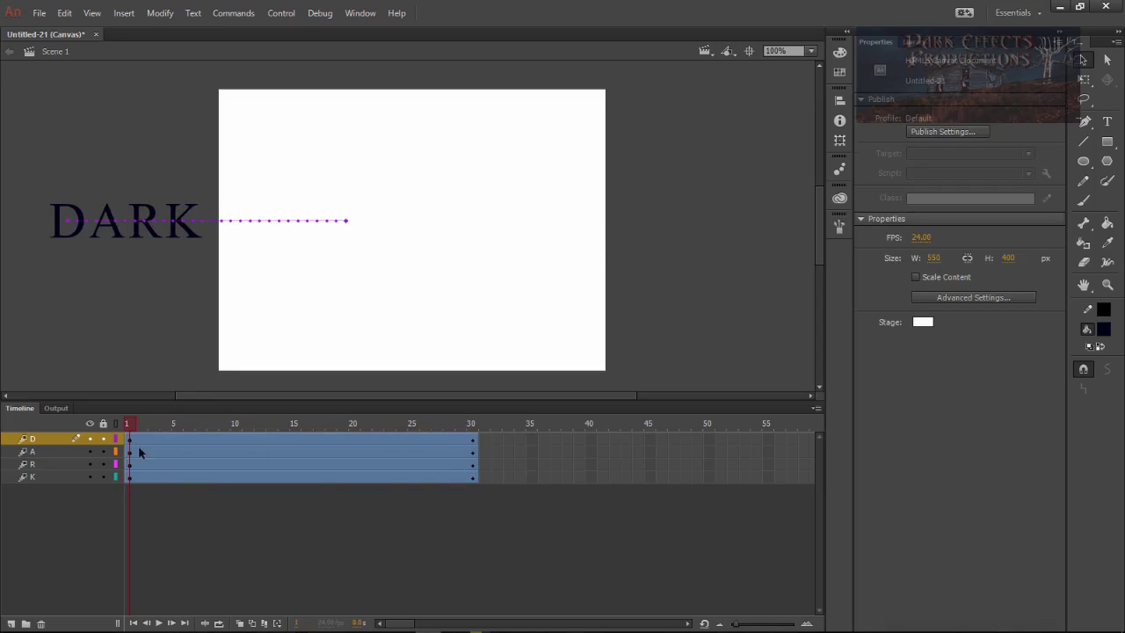
Step: Copy the frame 1 properties of layers D and A and paste them into frame 29
{"action": "left_click", "coordinate": [130, 440]}
{"action": "right_click", "coordinate": [131, 445]}
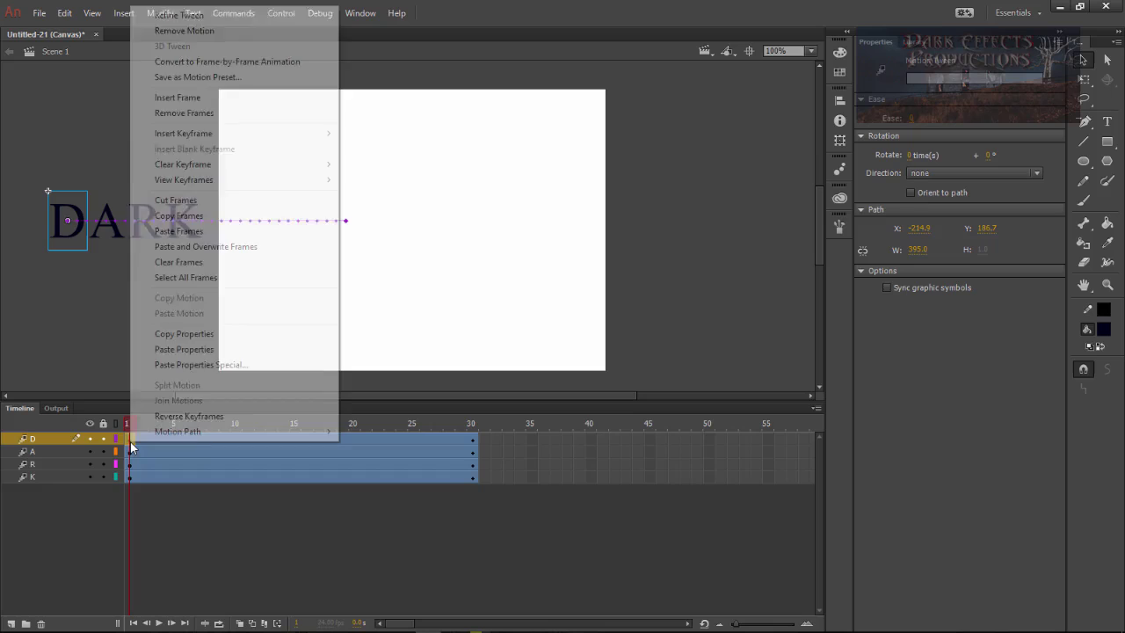
{"action": "left_click", "coordinate": [188, 341]}
{"action": "left_click", "coordinate": [462, 439]}
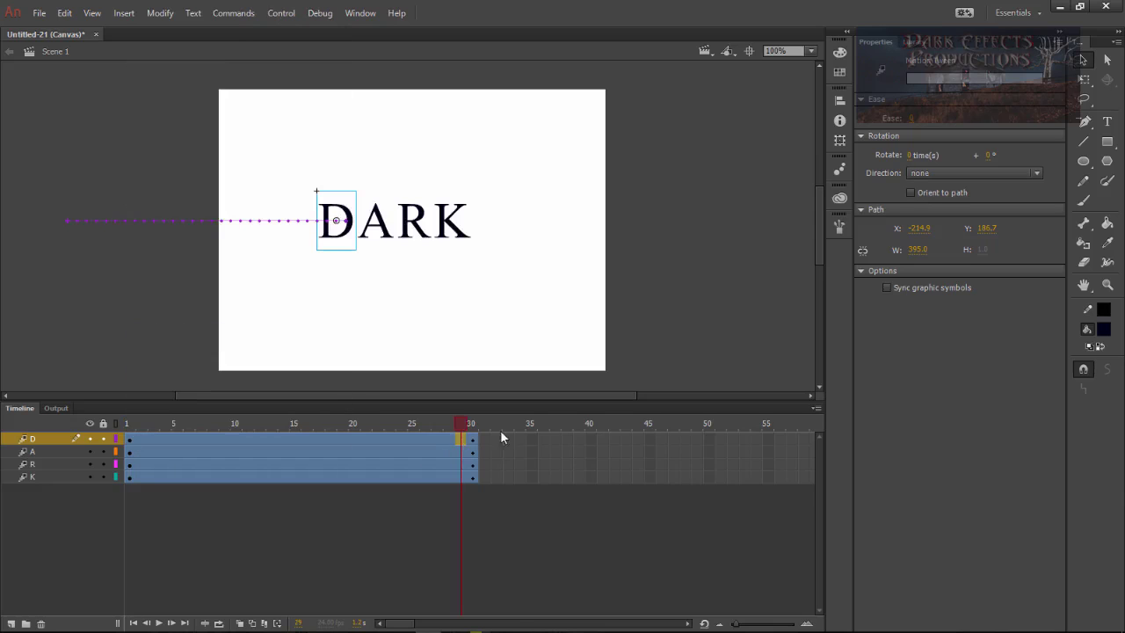
{"action": "right_click", "coordinate": [465, 447]}
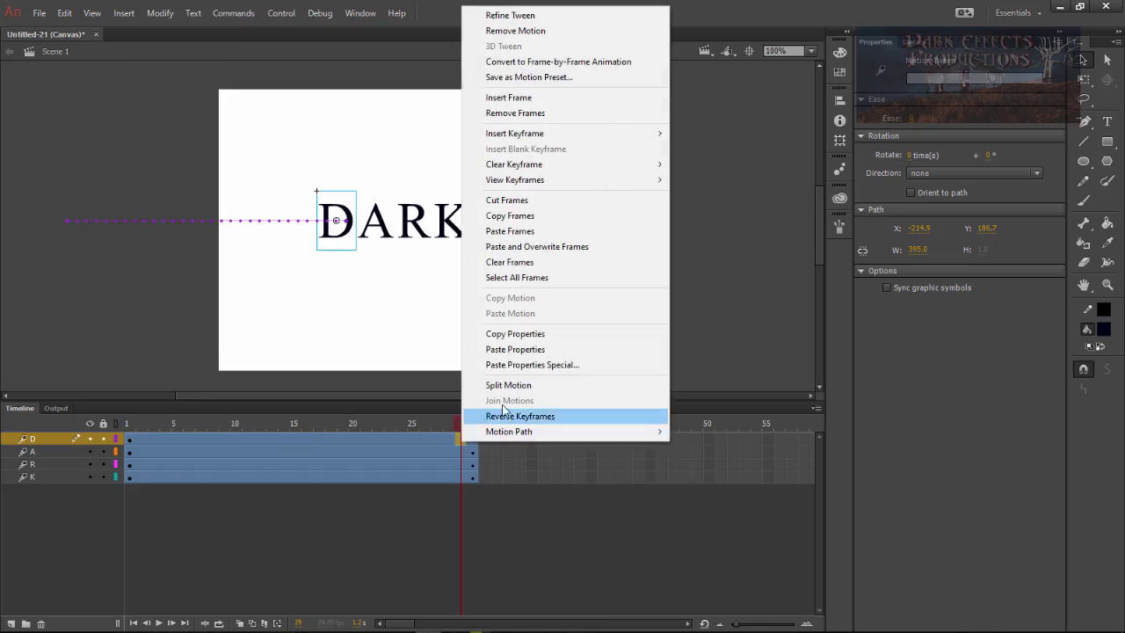
{"action": "left_click", "coordinate": [533, 349]}
{"action": "left_click", "coordinate": [128, 452]}
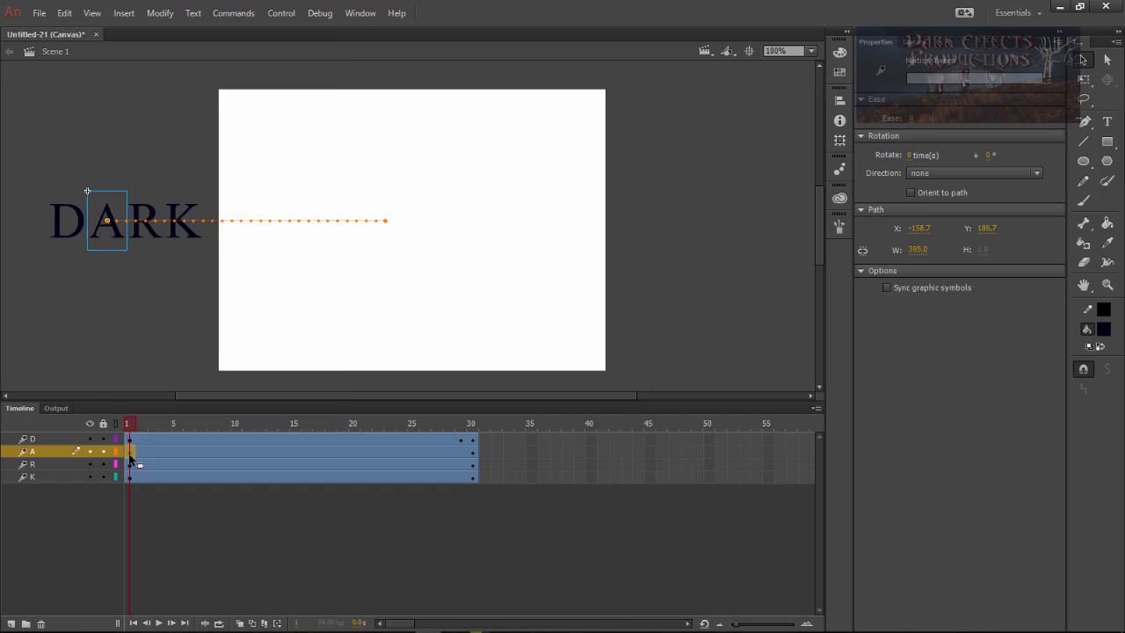
{"action": "right_click", "coordinate": [130, 454]}
{"action": "left_click", "coordinate": [188, 346]}
{"action": "left_click", "coordinate": [459, 452]}
{"action": "left_click", "coordinate": [513, 364]}
Step: Copy the frame 1 properties of layers R and K and paste them into frame 29
{"action": "right_click", "coordinate": [129, 464]}
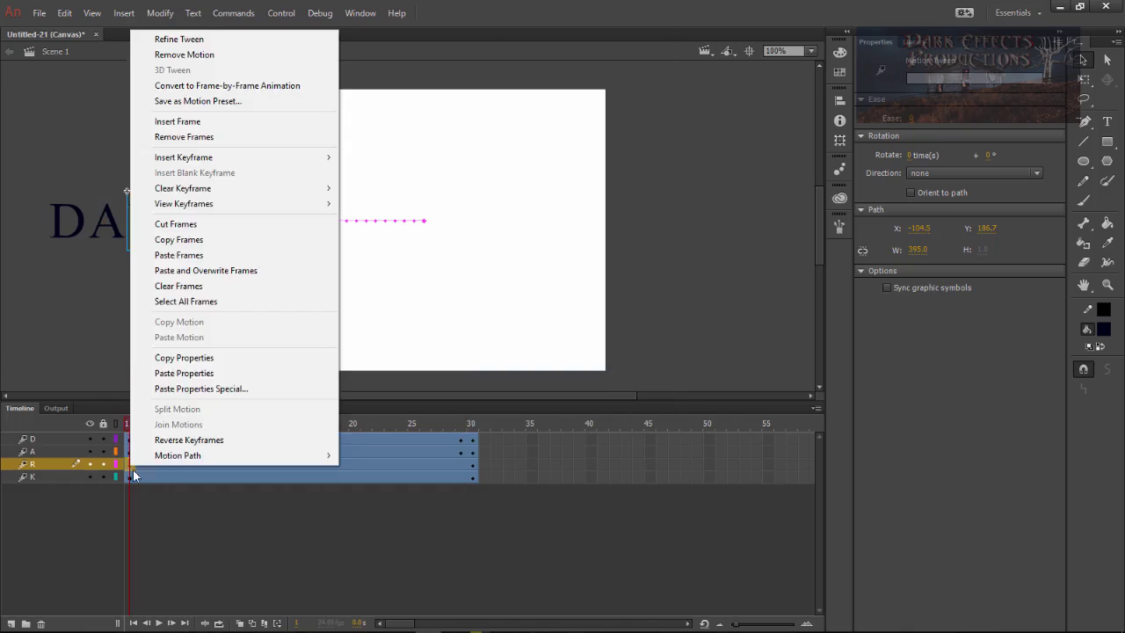
{"action": "left_click", "coordinate": [158, 357]}
{"action": "right_click", "coordinate": [459, 464]}
{"action": "left_click", "coordinate": [514, 371]}
{"action": "right_click", "coordinate": [130, 476]}
{"action": "left_click", "coordinate": [159, 357]}
{"action": "right_click", "coordinate": [459, 476]}
{"action": "left_click", "coordinate": [508, 387]}
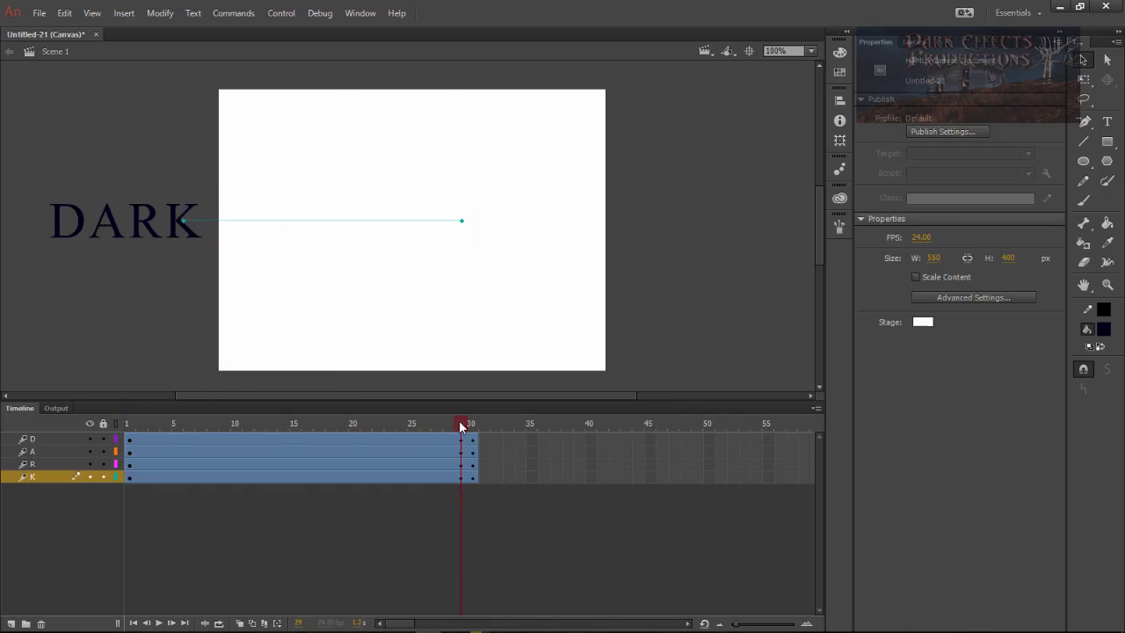
Step: Preview the slide-in, then move D's frame-29 hold keyframe back to frame 4
{"action": "mouse_move", "coordinate": [460, 423]}
{"action": "left_mouse_down"}
{"action": "mouse_move", "coordinate": [201, 423]}
{"action": "mouse_move", "coordinate": [472, 427]}
{"action": "mouse_move", "coordinate": [459, 429]}
{"action": "left_mouse_up"}
{"action": "left_click_drag", "start_coordinate": [463, 428], "coordinate": [409, 423]}
{"action": "left_click_drag", "start_coordinate": [213, 423], "coordinate": [151, 423]}
{"action": "left_click", "coordinate": [460, 439]}
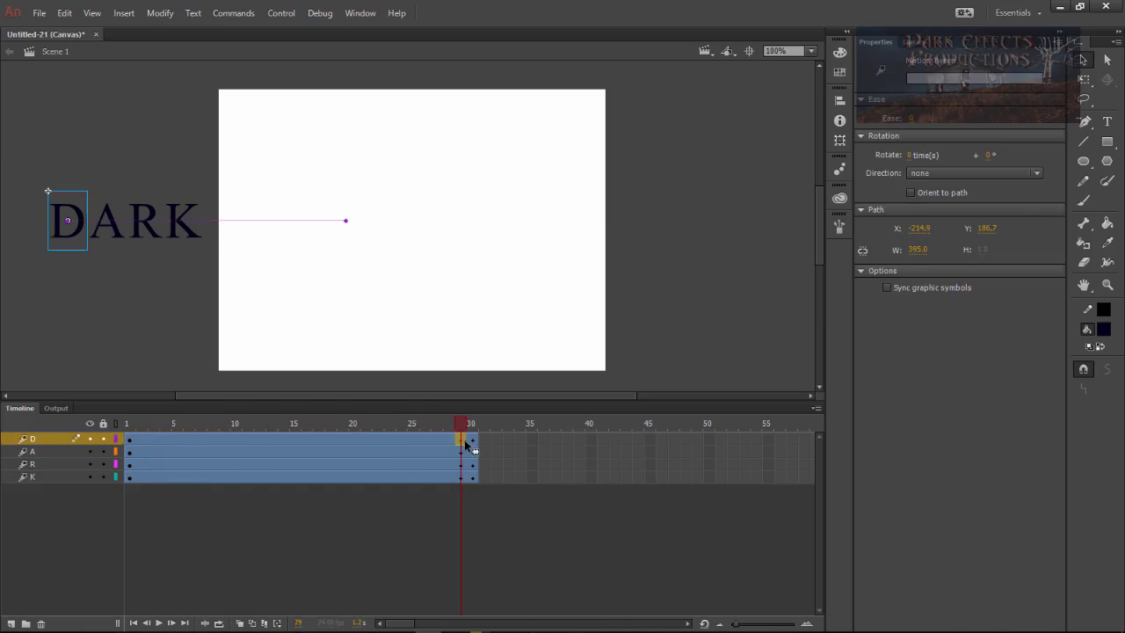
{"action": "left_click_drag", "start_coordinate": [462, 444], "coordinate": [166, 444]}
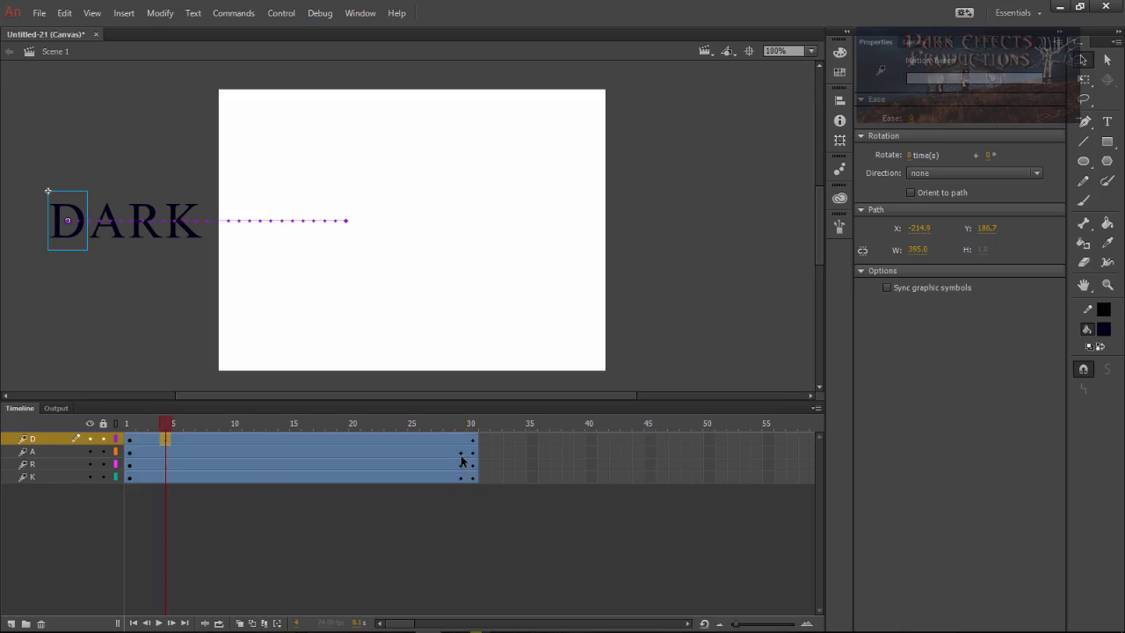
Step: Move A's frame-29 hold keyframe back toward frame 8, then select D's frame-30 end keyframe
{"action": "left_click_drag", "start_coordinate": [461, 452], "coordinate": [246, 453]}
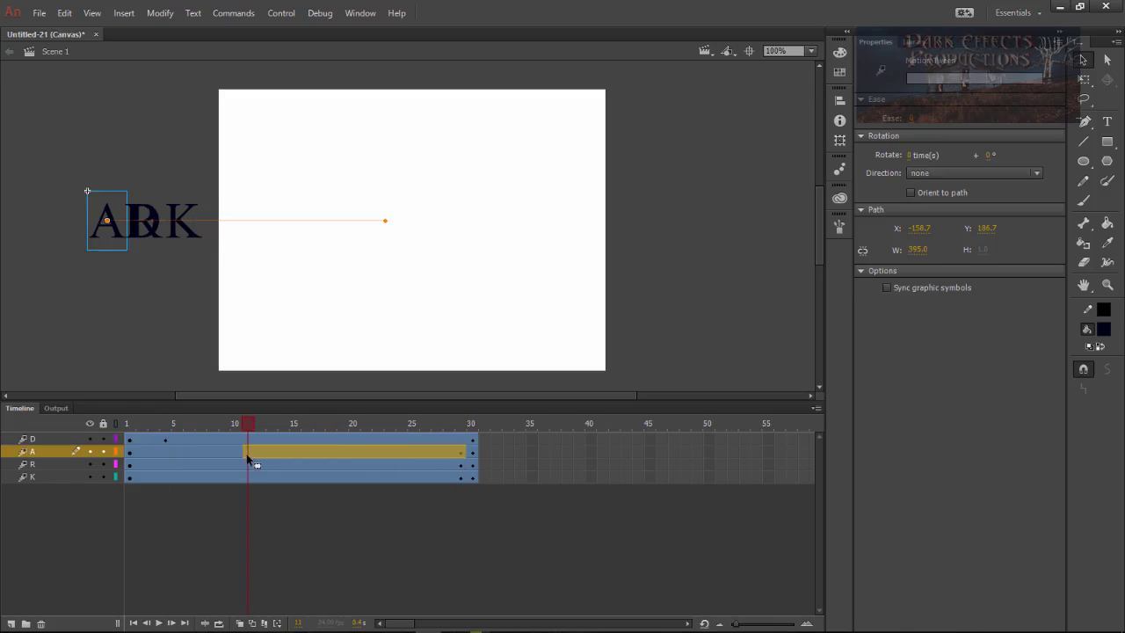
{"action": "left_click", "coordinate": [440, 503]}
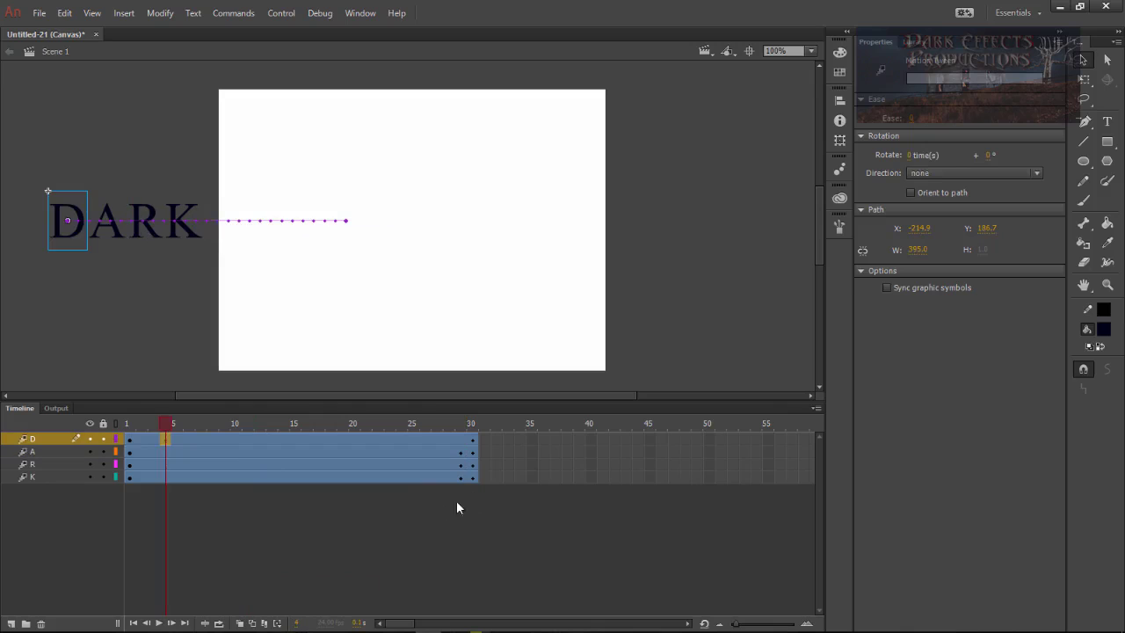
{"action": "left_click", "coordinate": [462, 452]}
{"action": "left_click_drag", "start_coordinate": [461, 455], "coordinate": [182, 427]}
{"action": "left_click", "coordinate": [473, 439]}
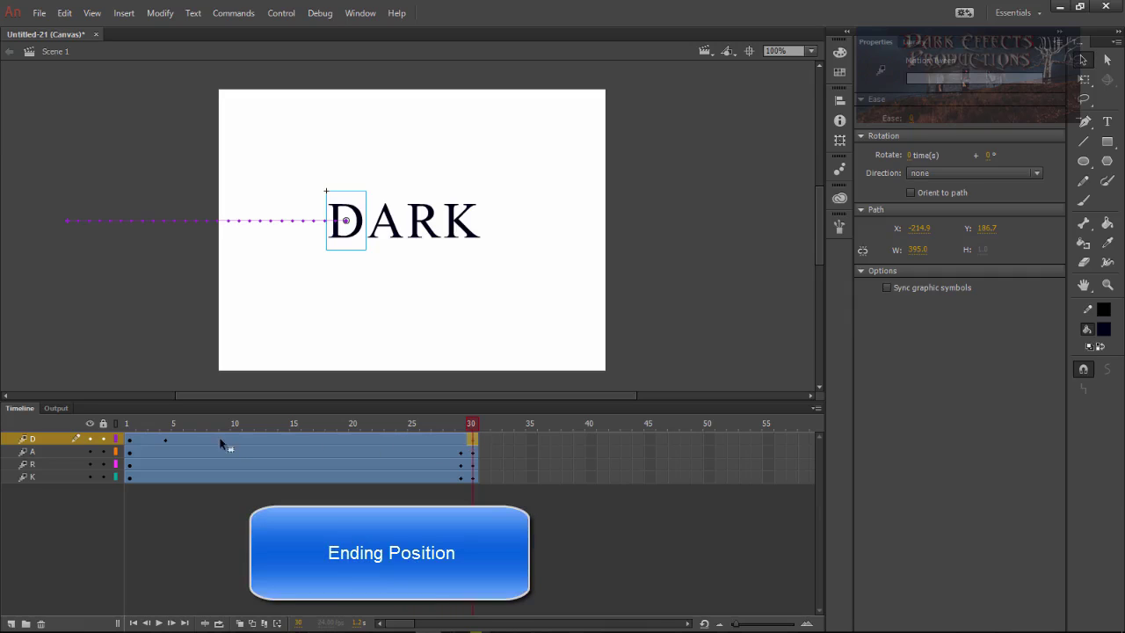
Step: Shift D's hold keyframe to frame 5 and its arrival keyframe to frame 7
{"action": "left_click", "coordinate": [189, 439]}
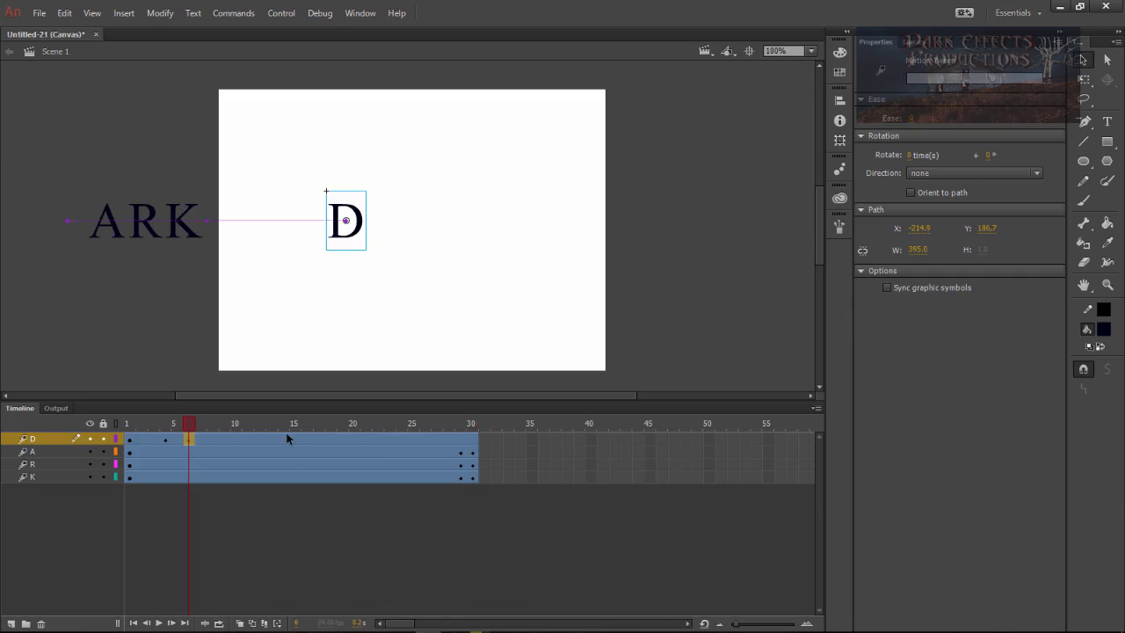
{"action": "left_click", "coordinate": [128, 424]}
{"action": "left_click_drag", "start_coordinate": [160, 421], "coordinate": [187, 424]}
{"action": "left_click", "coordinate": [189, 439]}
{"action": "left_click", "coordinate": [164, 439]}
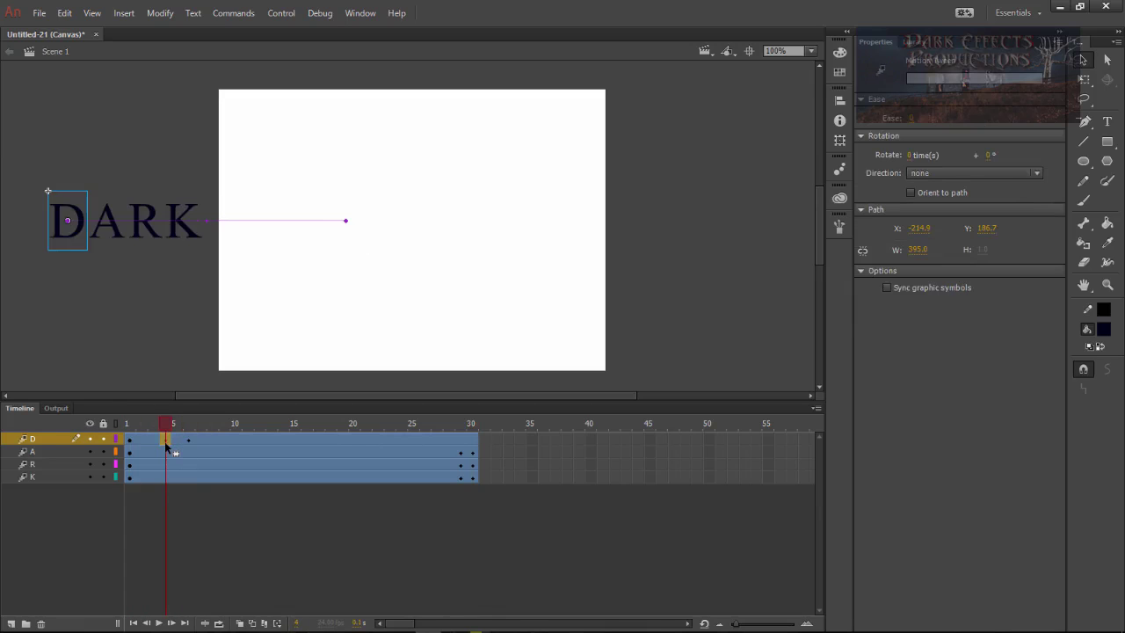
{"action": "left_click", "coordinate": [179, 439]}
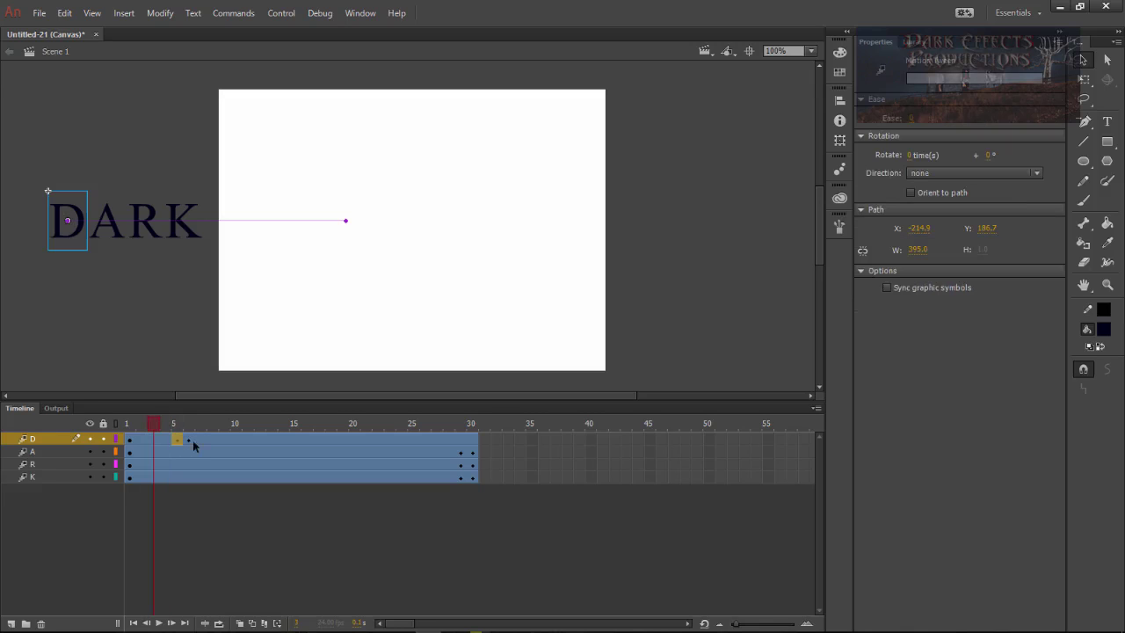
{"action": "left_click", "coordinate": [191, 439]}
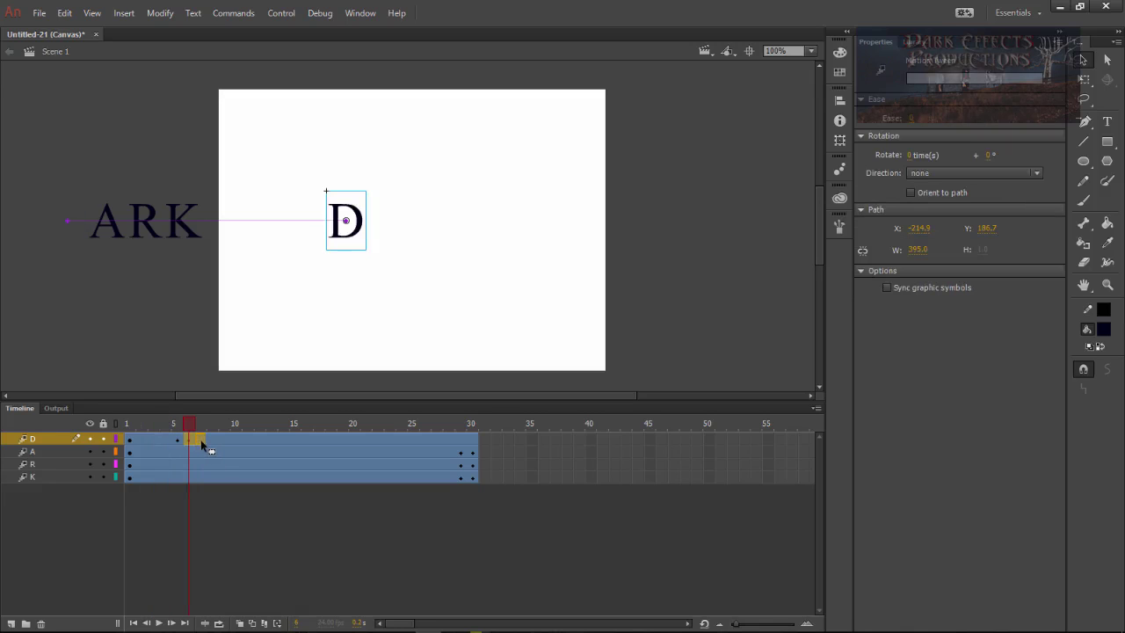
{"action": "left_click_drag", "start_coordinate": [202, 426], "coordinate": [127, 426]}
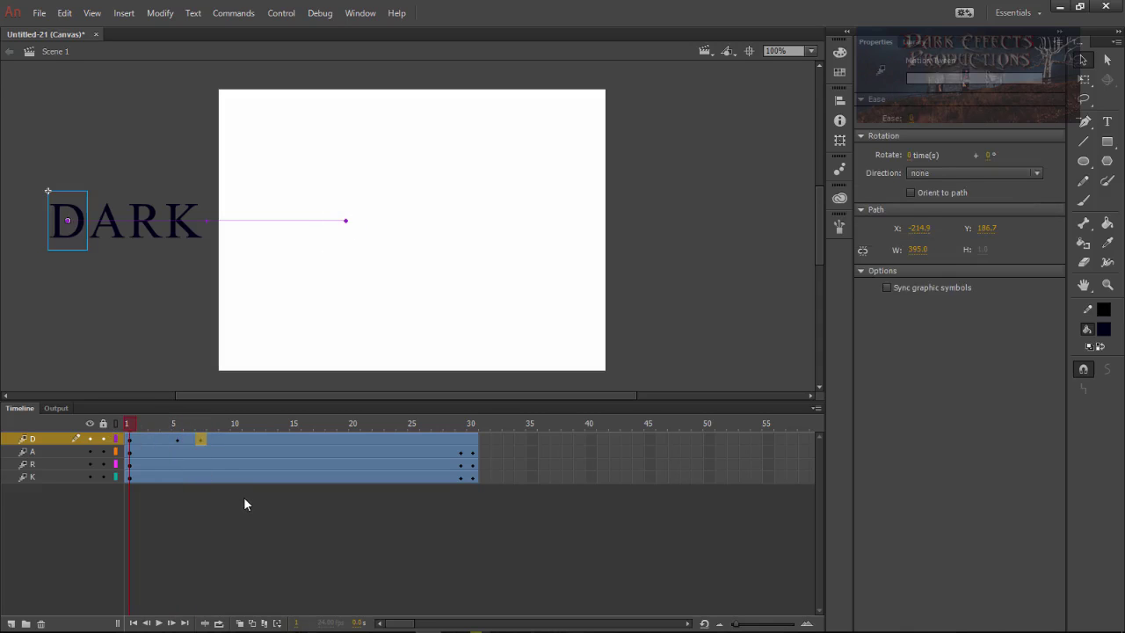
Step: Play and scrub the animation to check D sliding in and resting at centre
{"action": "key", "text": "Return"}
{"action": "left_click", "coordinate": [200, 439]}
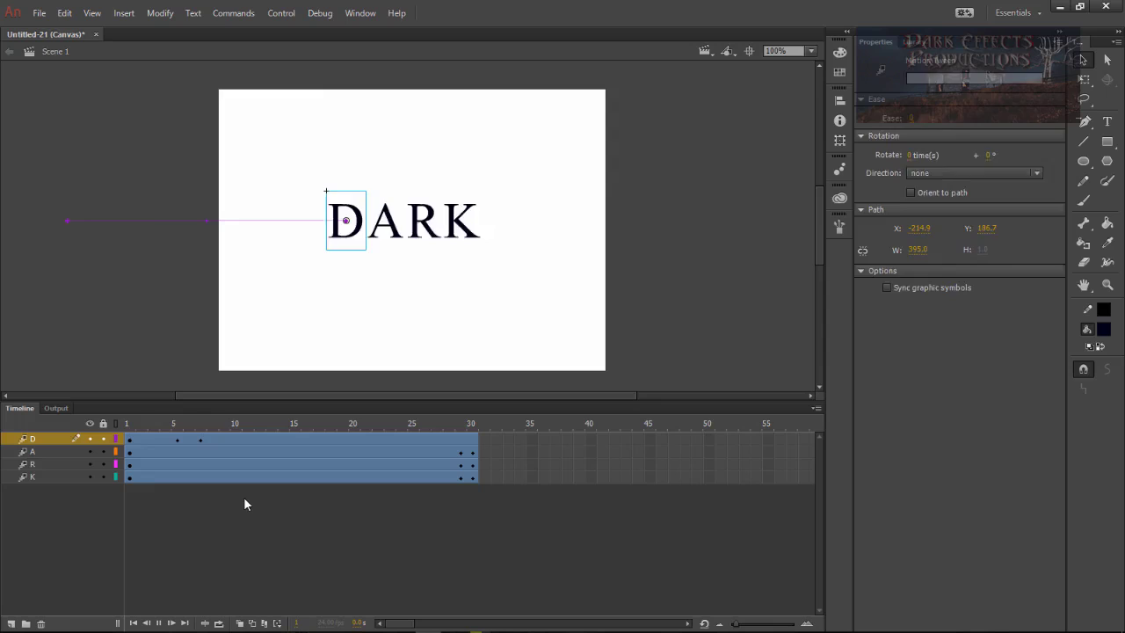
{"action": "left_click_drag", "start_coordinate": [203, 424], "coordinate": [352, 477]}
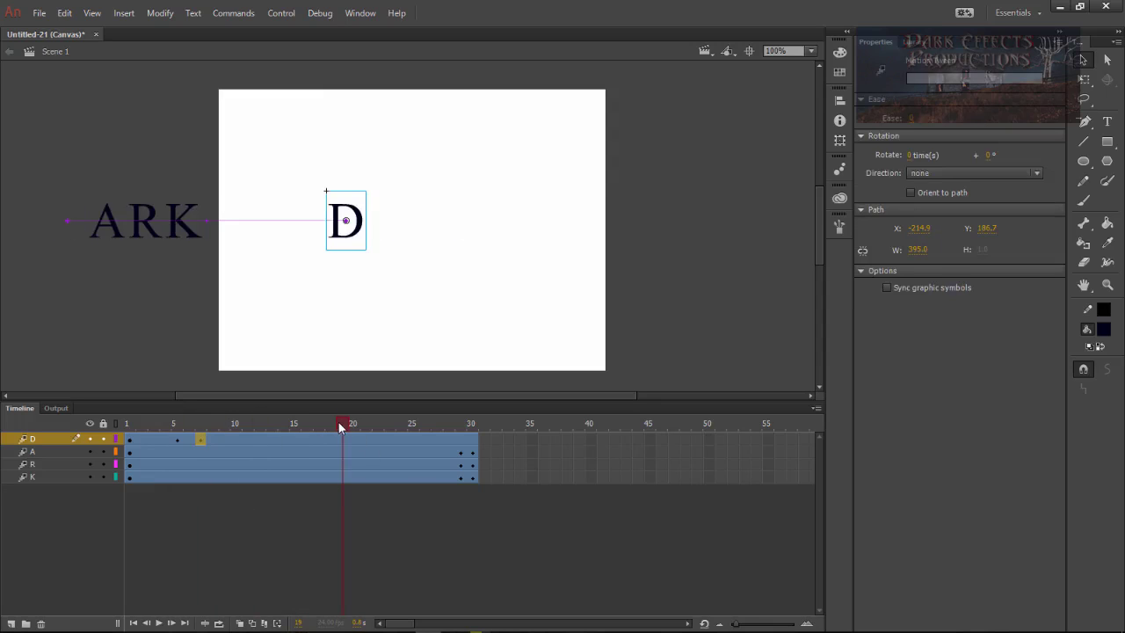
{"action": "left_click_drag", "start_coordinate": [338, 422], "coordinate": [201, 424]}
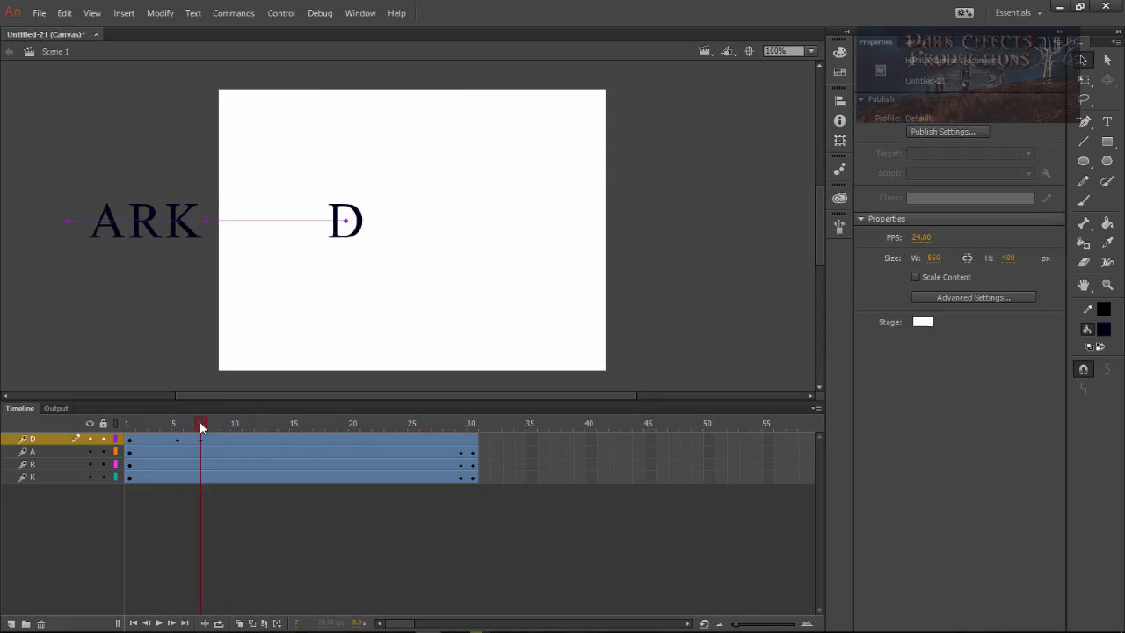
Step: Move A's hold keyframe to frame 7 and end its slide at frame 9, then preview
{"action": "left_click", "coordinate": [200, 439]}
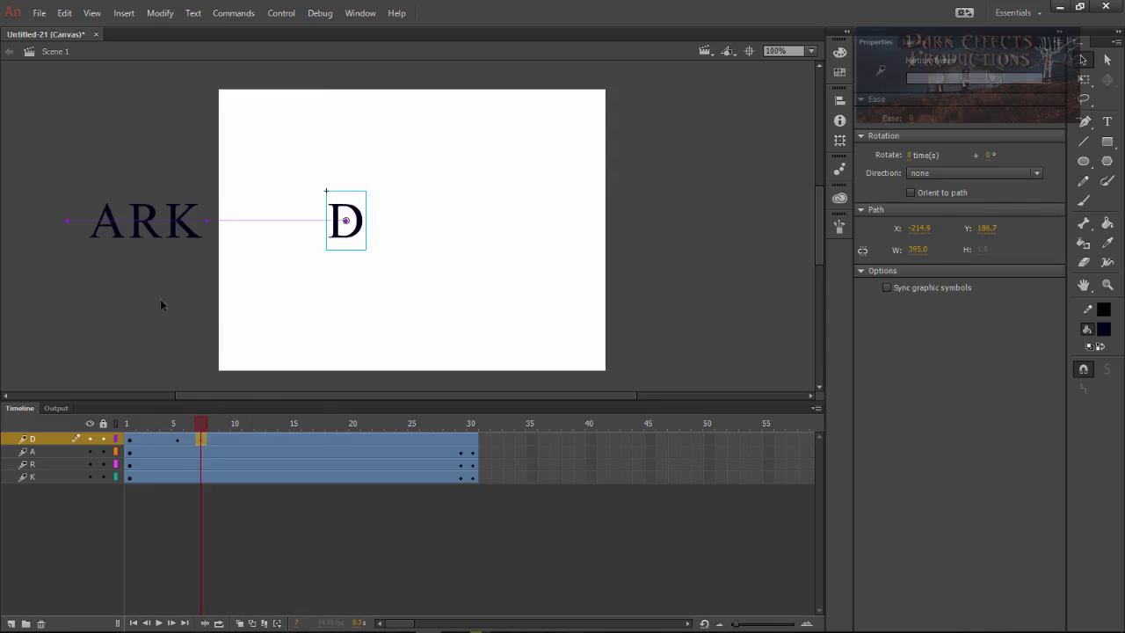
{"action": "left_click", "coordinate": [460, 452]}
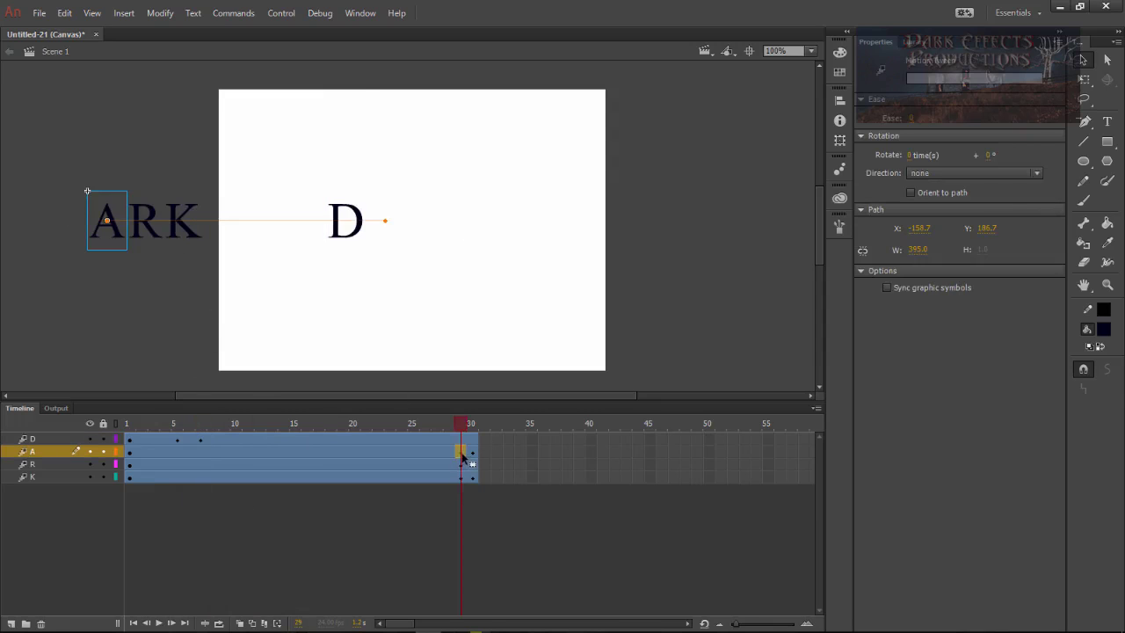
{"action": "left_click_drag", "start_coordinate": [462, 454], "coordinate": [201, 452]}
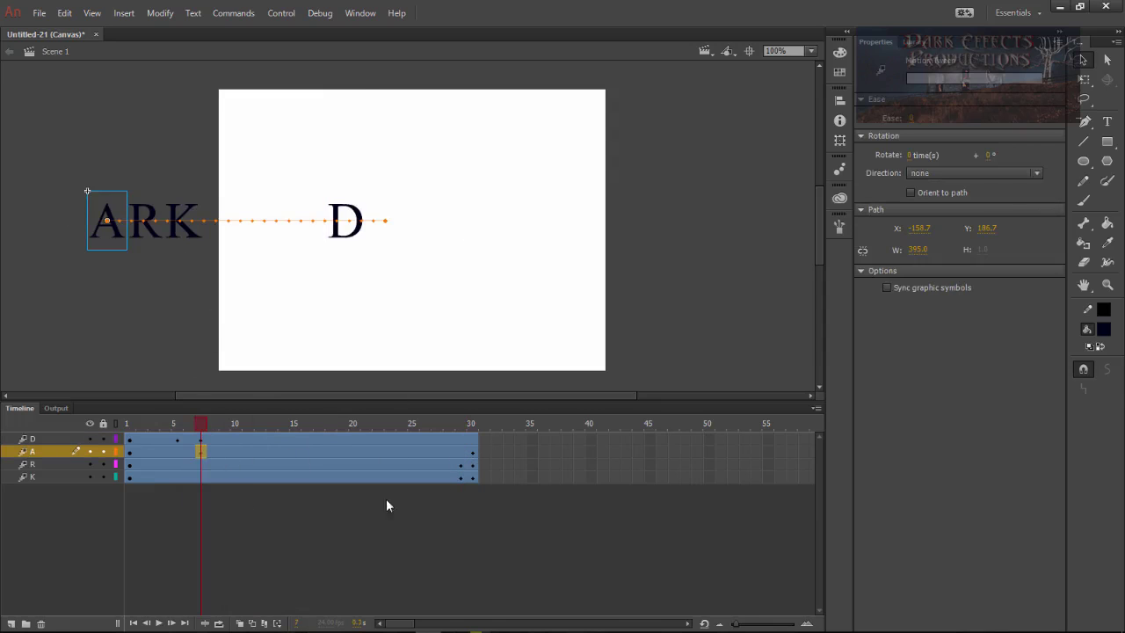
{"action": "left_click", "coordinate": [473, 463]}
{"action": "left_click", "coordinate": [435, 452]}
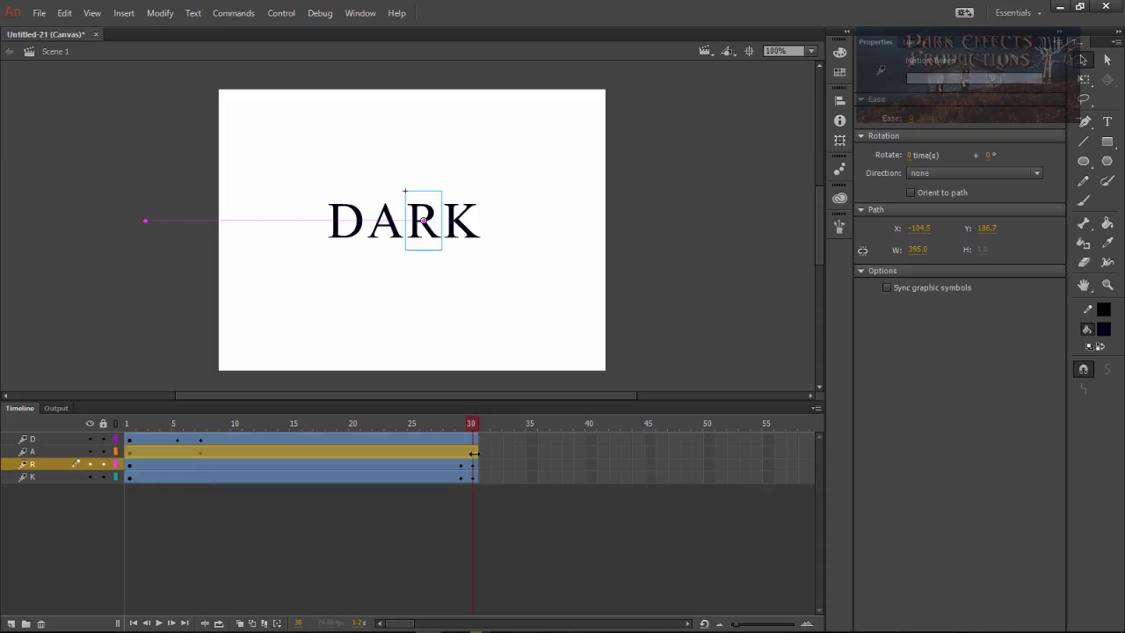
{"action": "left_click", "coordinate": [434, 557]}
{"action": "left_click", "coordinate": [473, 455]}
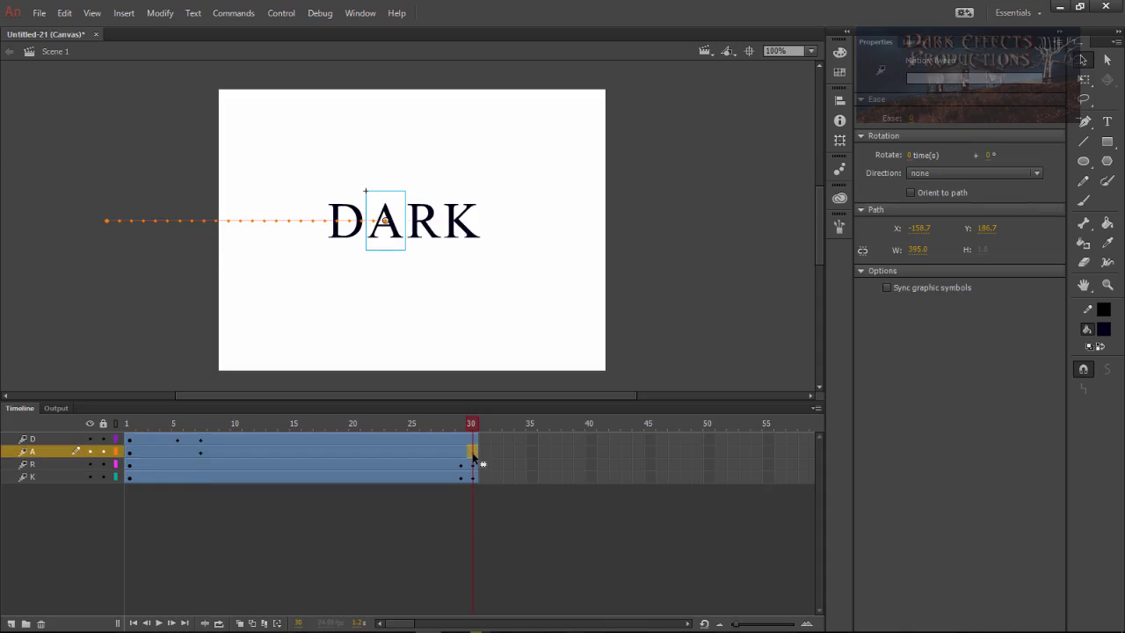
{"action": "left_click", "coordinate": [217, 504]}
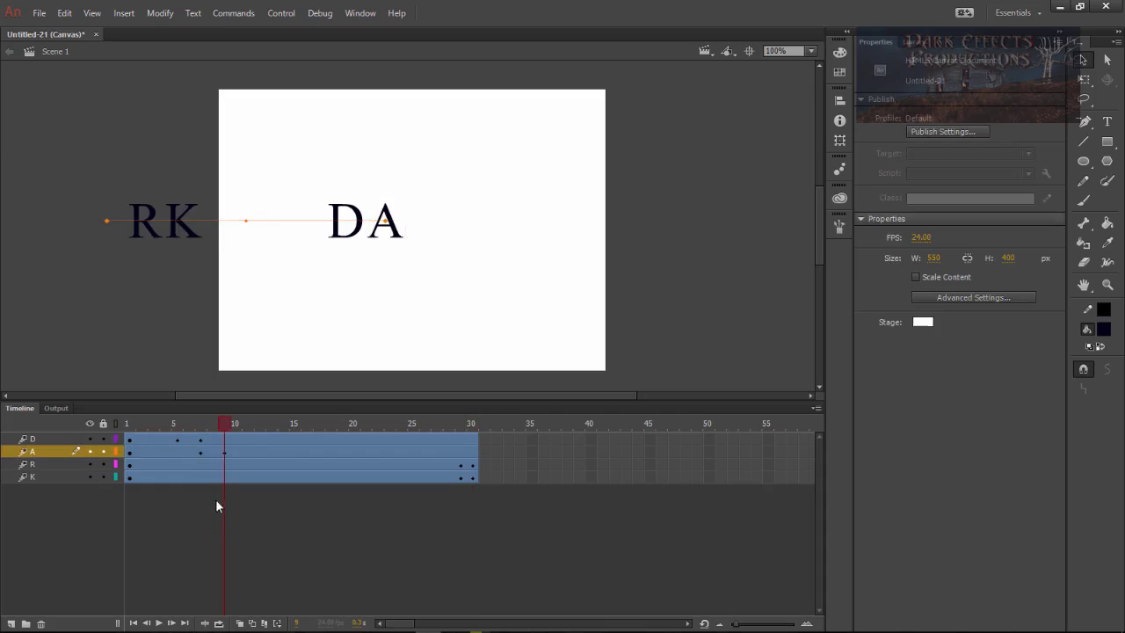
{"action": "left_click_drag", "start_coordinate": [228, 428], "coordinate": [200, 431]}
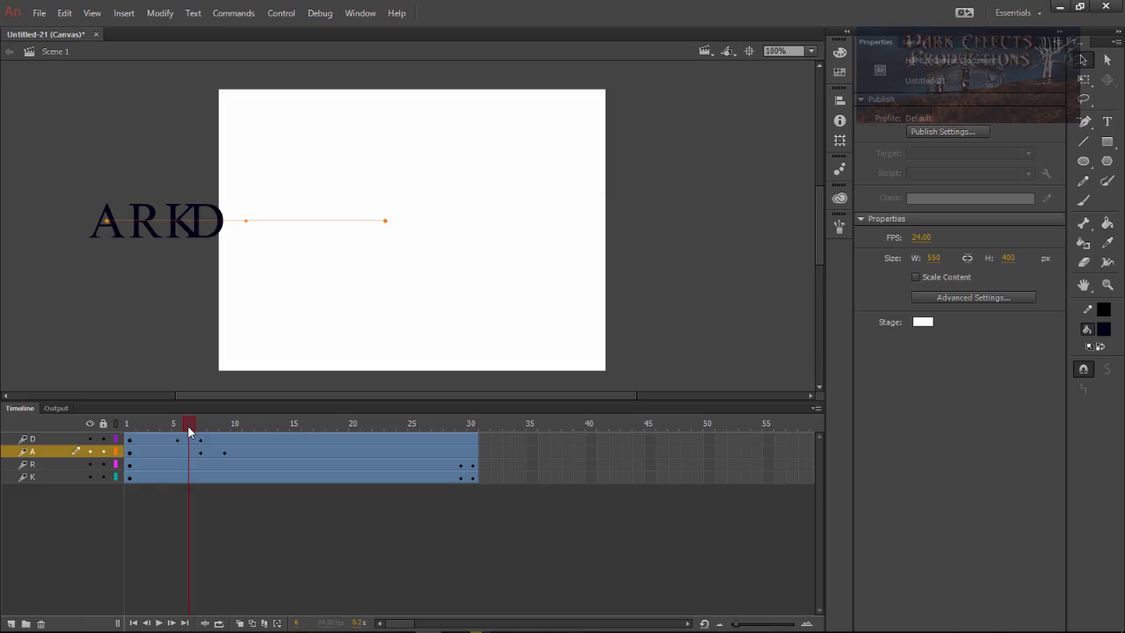
{"action": "left_click_drag", "start_coordinate": [188, 428], "coordinate": [225, 428]}
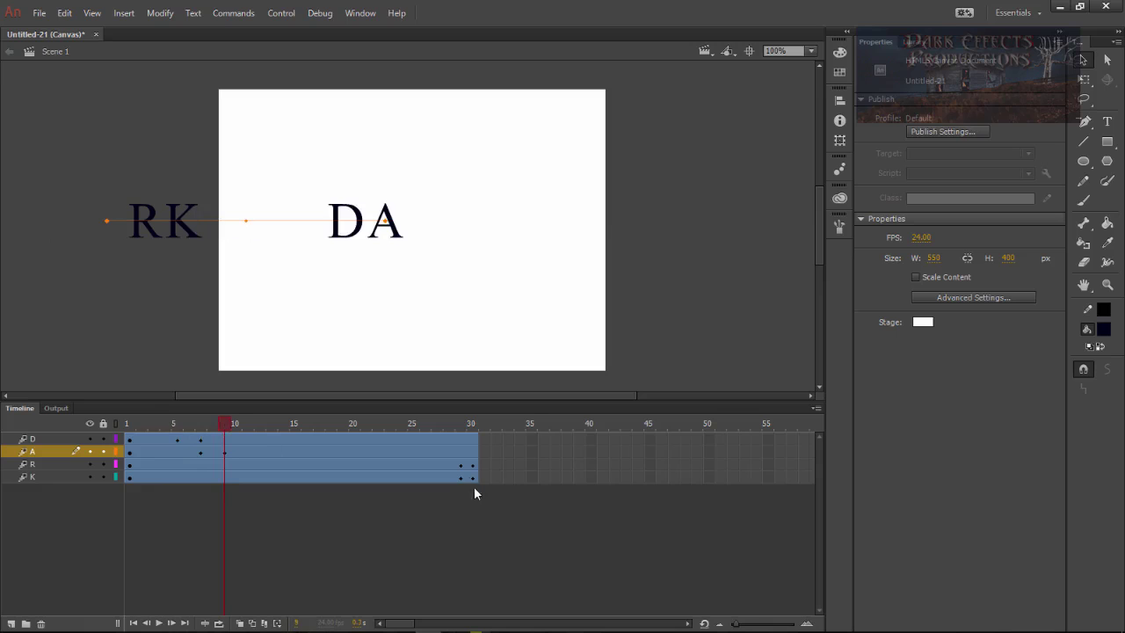
Step: Move R's keyframes to frames 9 and 11 and K's to 11 and 13, then replay from frame 1
{"action": "left_click", "coordinate": [461, 465]}
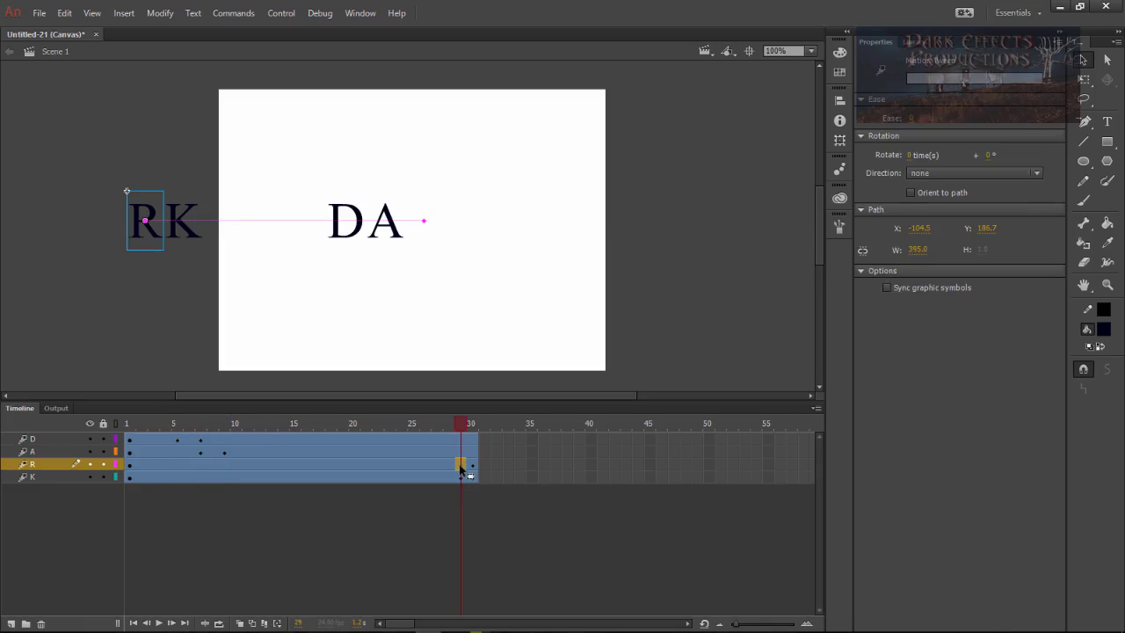
{"action": "left_click_drag", "start_coordinate": [461, 465], "coordinate": [248, 465]}
{"action": "left_click", "coordinate": [460, 477]}
{"action": "left_click_drag", "start_coordinate": [461, 477], "coordinate": [272, 477]}
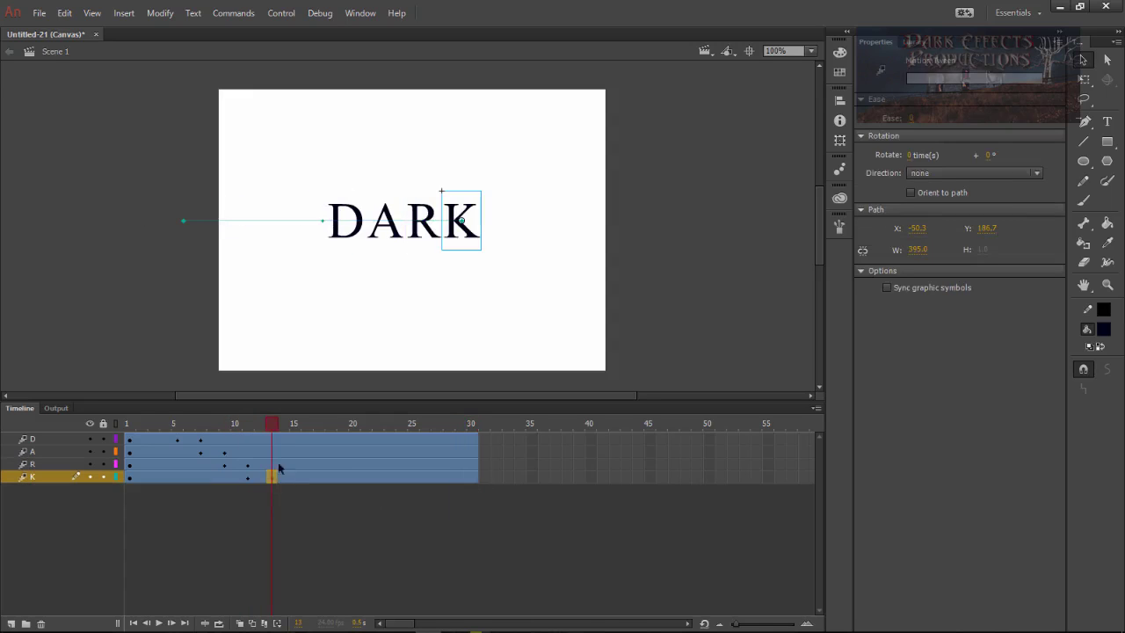
{"action": "left_click", "coordinate": [128, 425]}
{"action": "key", "text": "Return"}
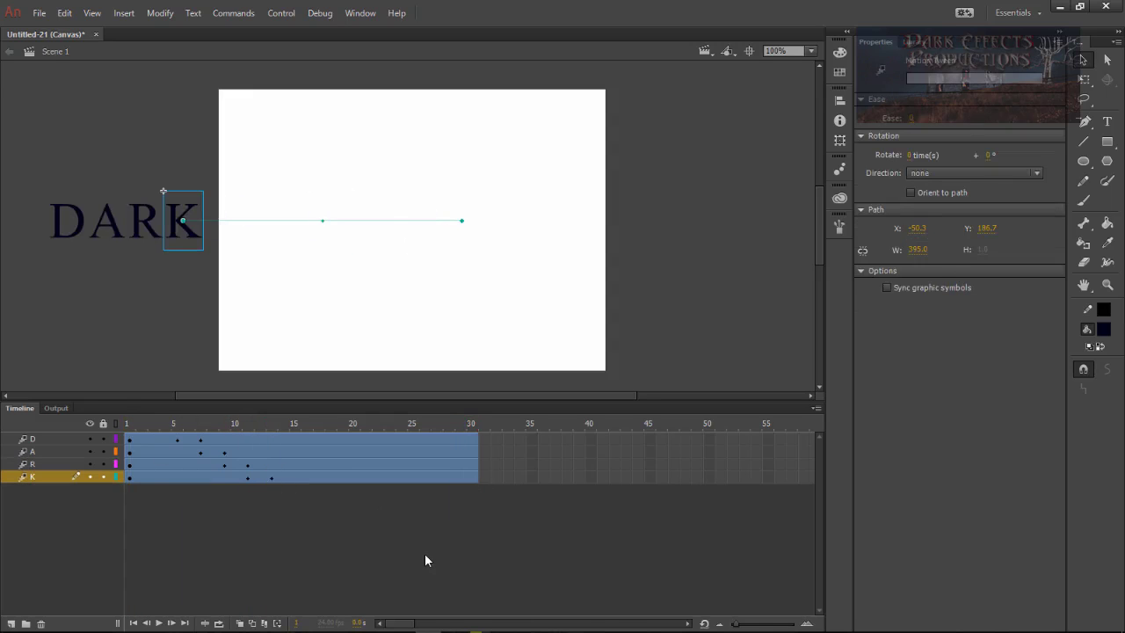
{"action": "key", "text": "Return"}
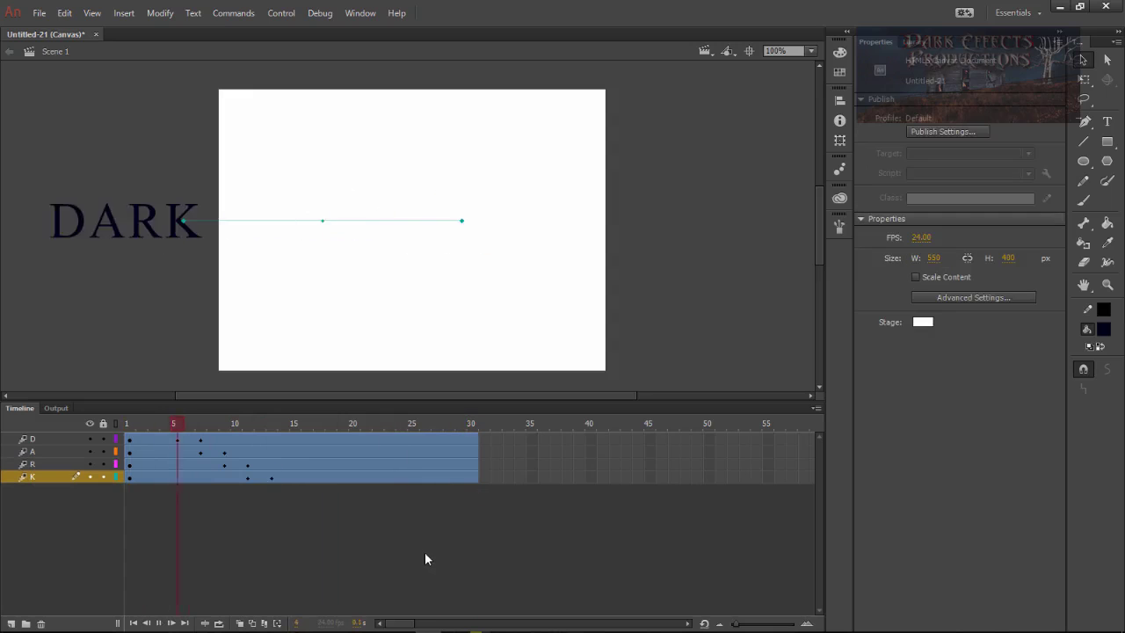
{"action": "key", "text": "Return"}
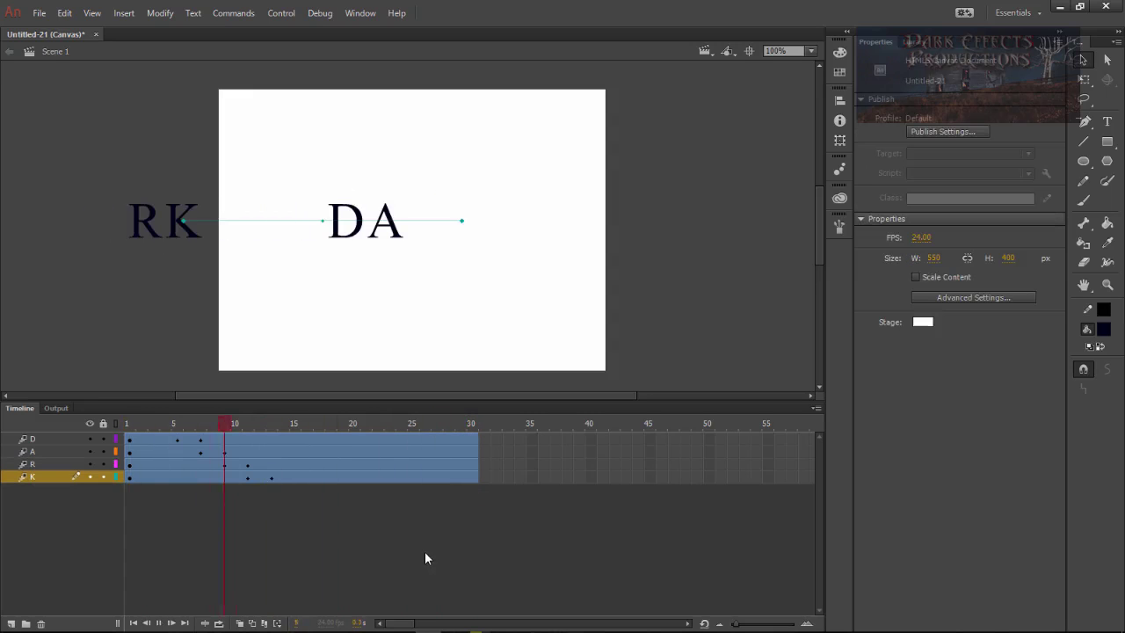
Step: Add a Drop Shadow and a Blur filter to the D, setting the blur to 4 px
{"action": "left_click", "coordinate": [356, 233]}
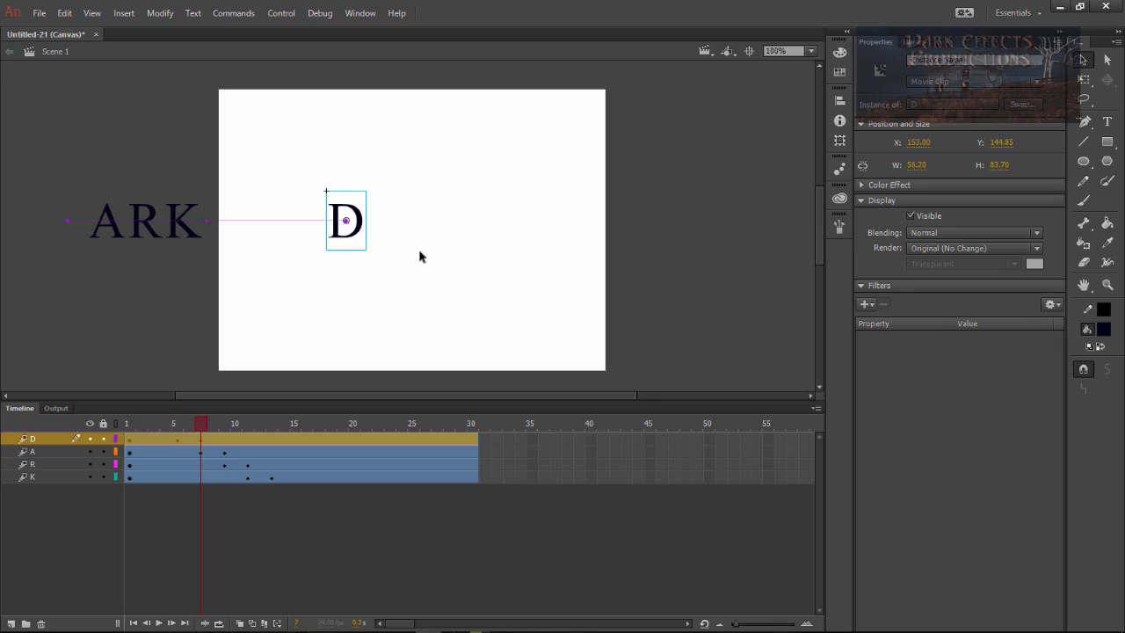
{"action": "left_click", "coordinate": [867, 304]}
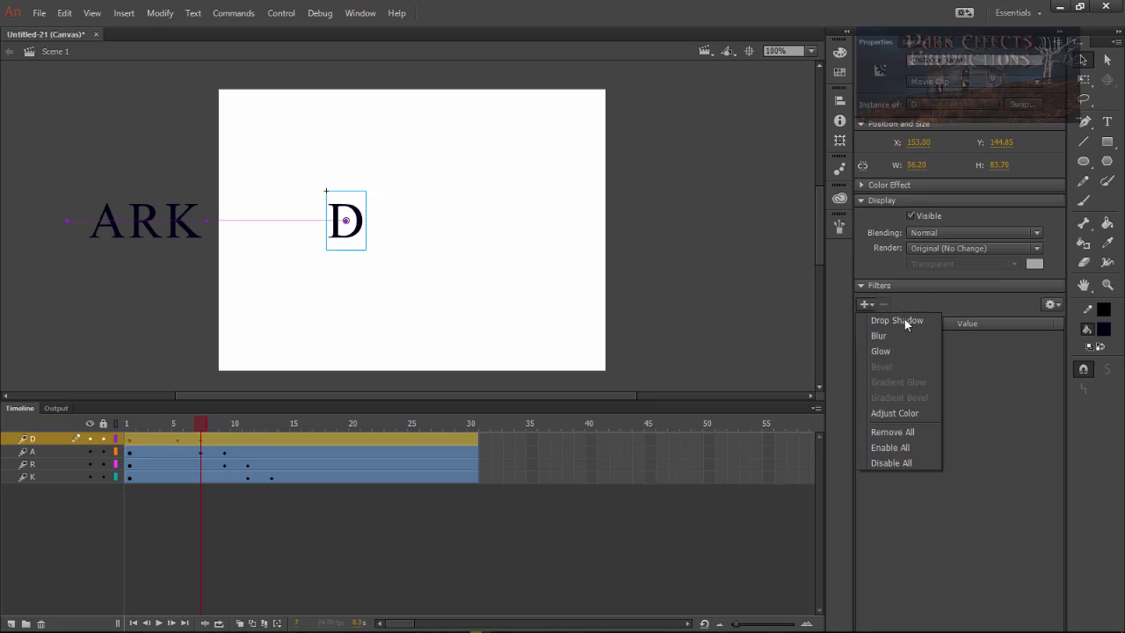
{"action": "left_click", "coordinate": [901, 320]}
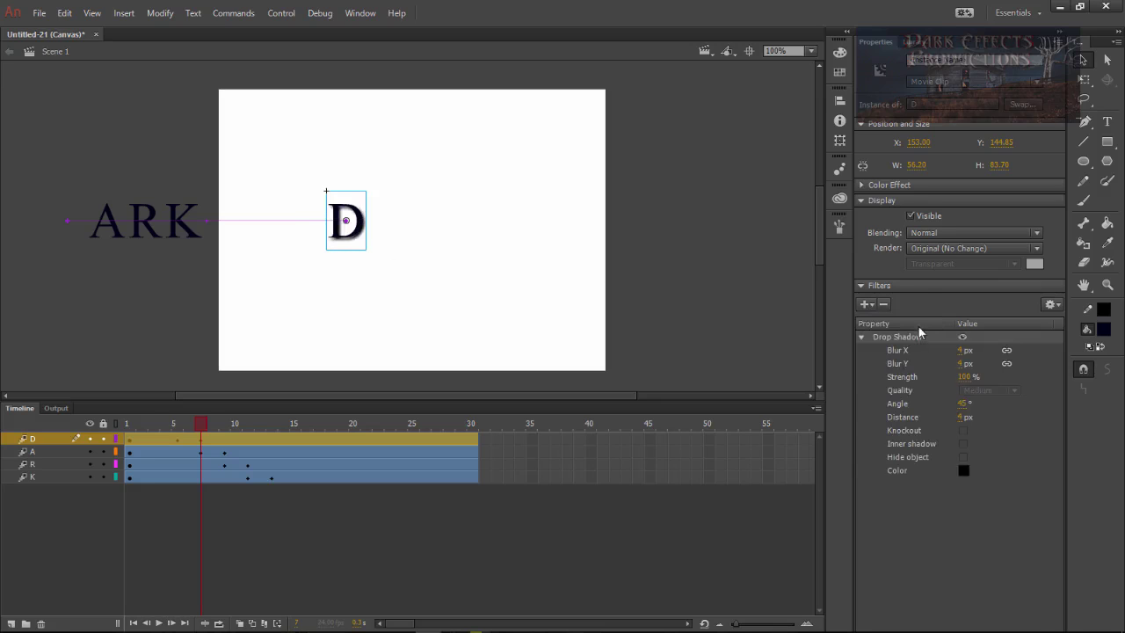
{"action": "left_click", "coordinate": [867, 304]}
{"action": "left_click", "coordinate": [882, 336]}
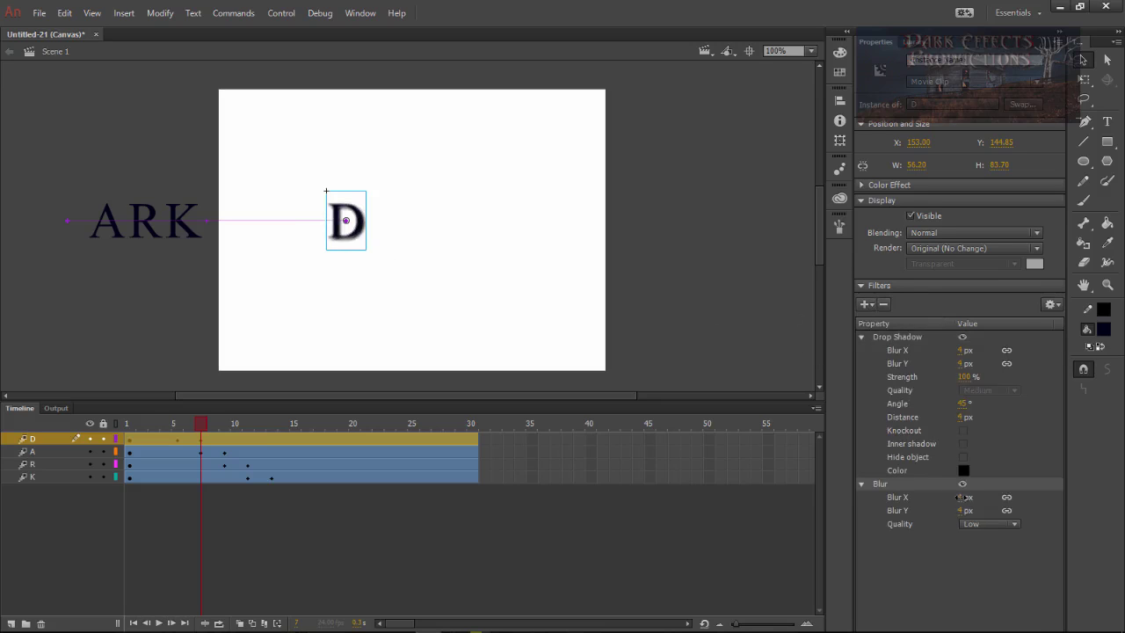
{"action": "mouse_move", "coordinate": [960, 497]}
{"action": "left_mouse_down"}
{"action": "mouse_move", "coordinate": [988, 497]}
{"action": "mouse_move", "coordinate": [963, 497]}
{"action": "left_mouse_up"}
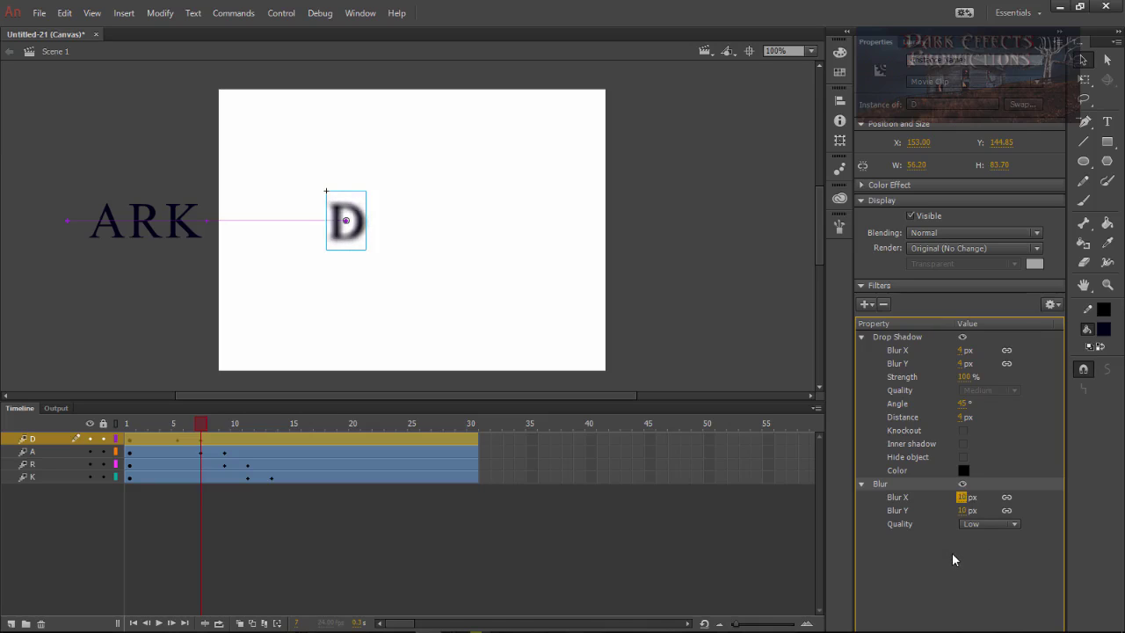
{"action": "type", "text": "4"}
{"action": "key", "text": "Return"}
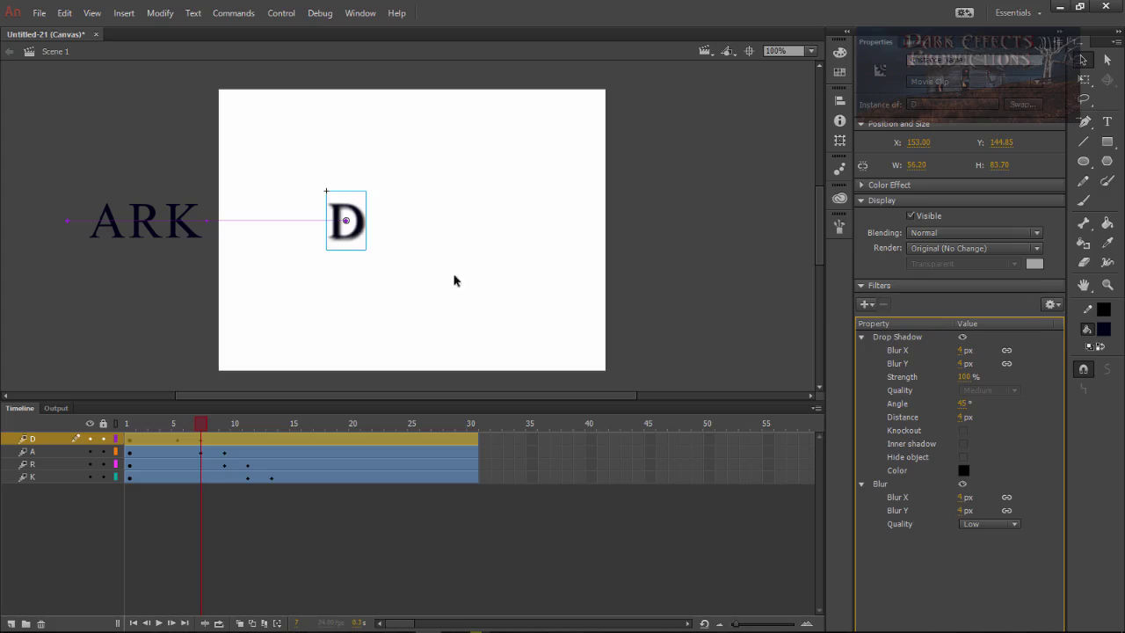
Step: Switch off the D's Blur filter and add a Drop Shadow to the K
{"action": "left_click", "coordinate": [883, 487]}
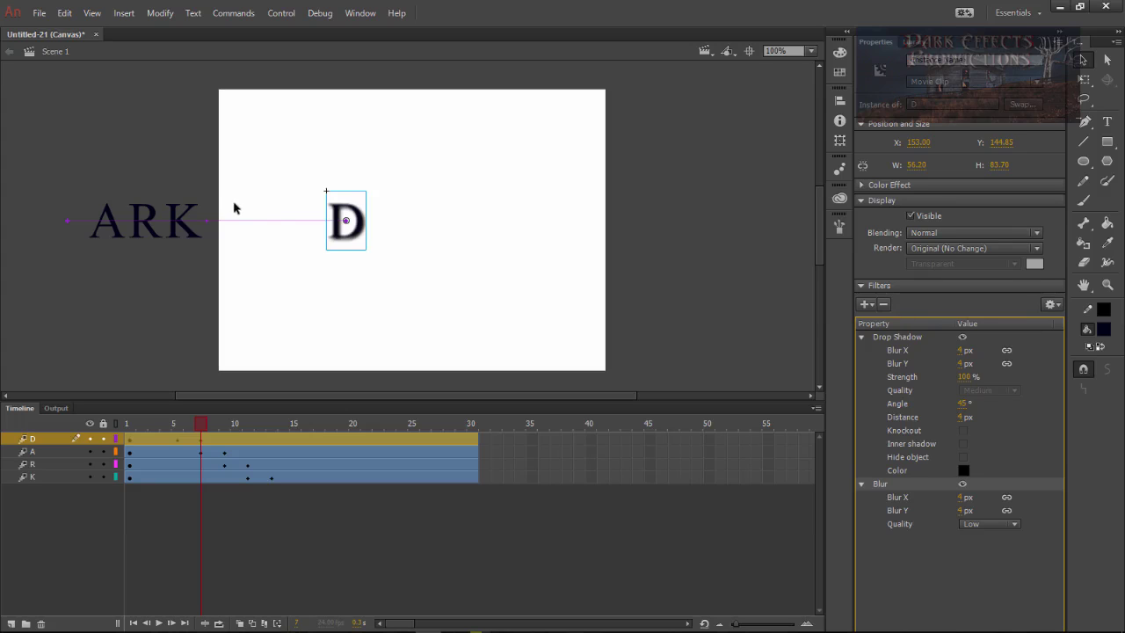
{"action": "left_click", "coordinate": [962, 485]}
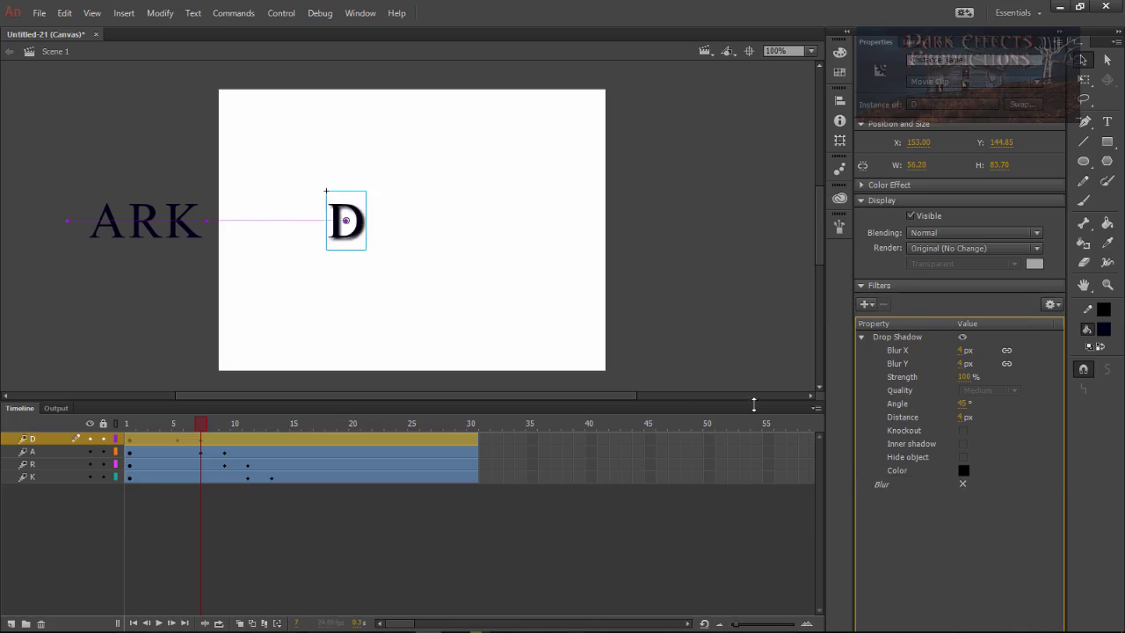
{"action": "left_click", "coordinate": [185, 236]}
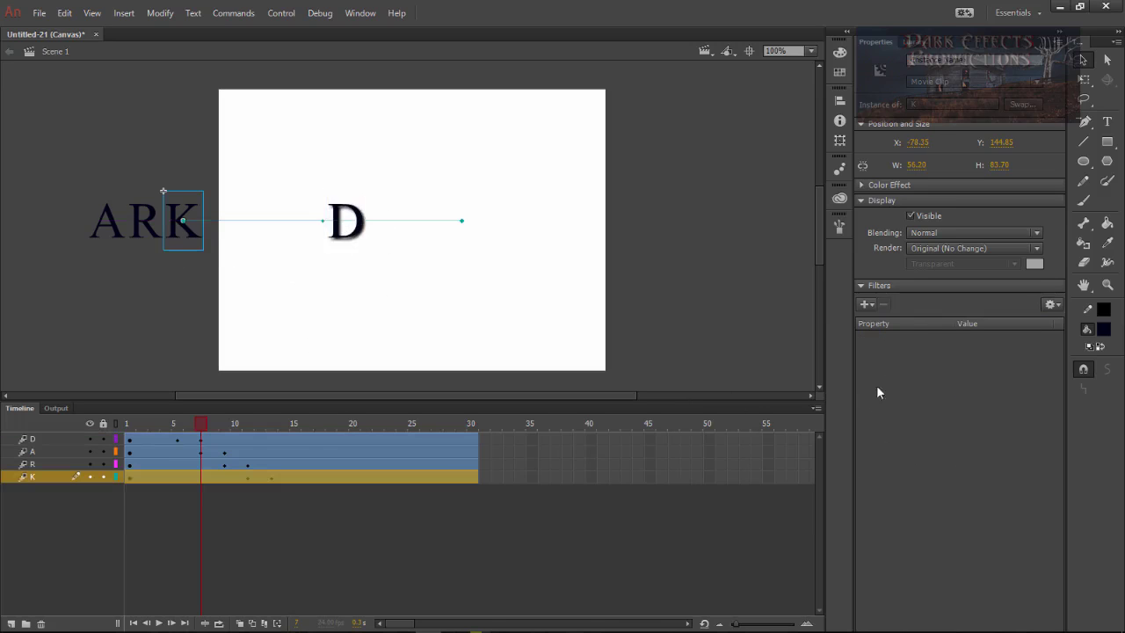
{"action": "left_click", "coordinate": [877, 305]}
{"action": "key", "text": "Escape"}
Step: Add a Drop Shadow filter to the R and A letters, then deselect everything
{"action": "left_click", "coordinate": [146, 219]}
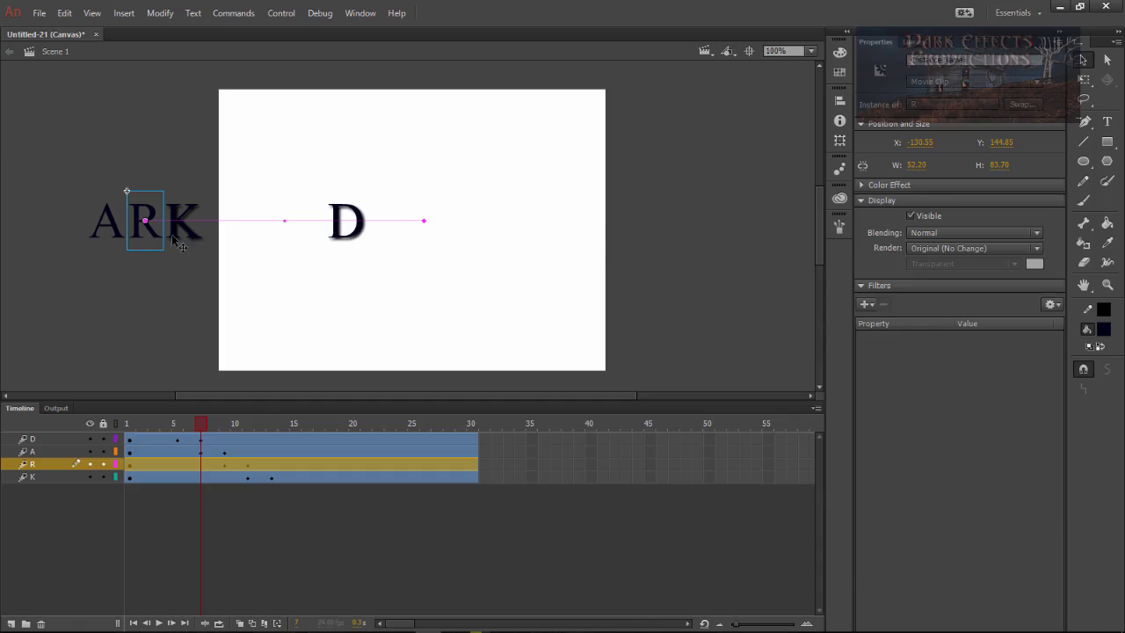
{"action": "left_click", "coordinate": [866, 304]}
{"action": "left_click", "coordinate": [897, 320]}
{"action": "left_click", "coordinate": [106, 219]}
{"action": "left_click", "coordinate": [866, 304]}
{"action": "left_click", "coordinate": [897, 321]}
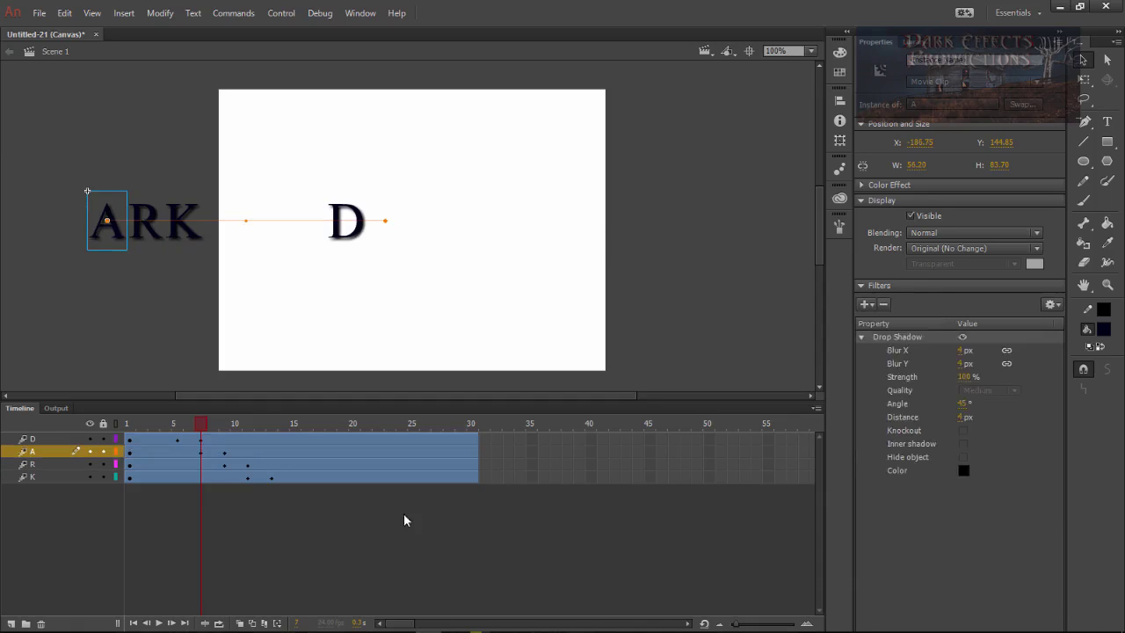
{"action": "left_click", "coordinate": [404, 513]}
{"action": "left_click_drag", "start_coordinate": [221, 422], "coordinate": [331, 424]}
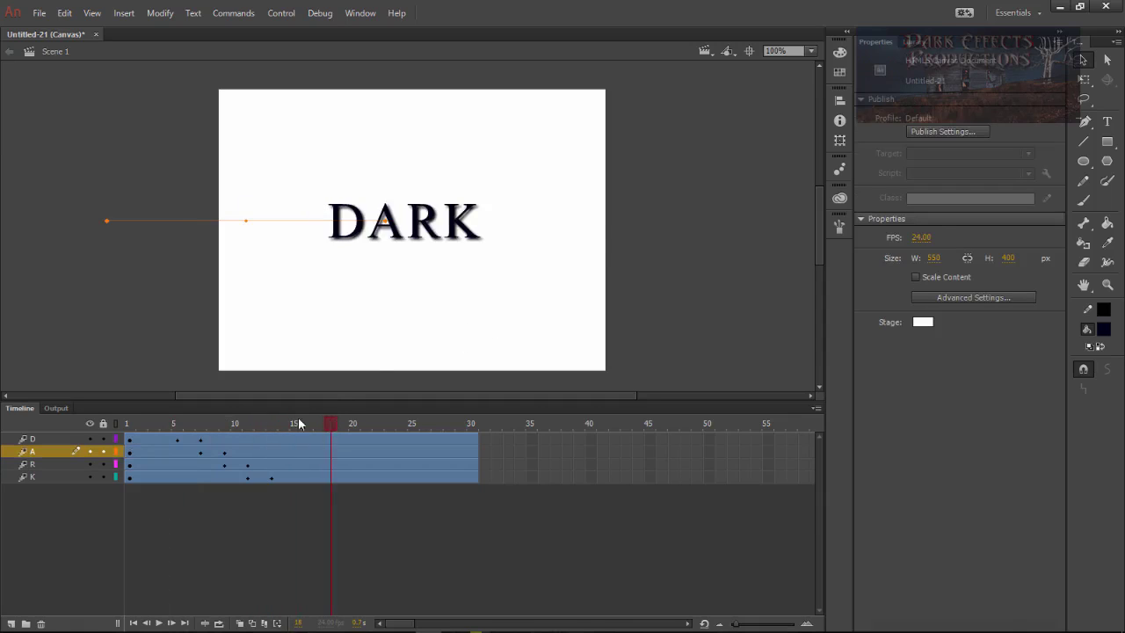
{"action": "left_click_drag", "start_coordinate": [298, 422], "coordinate": [277, 409]}
{"action": "left_click", "coordinate": [345, 230]}
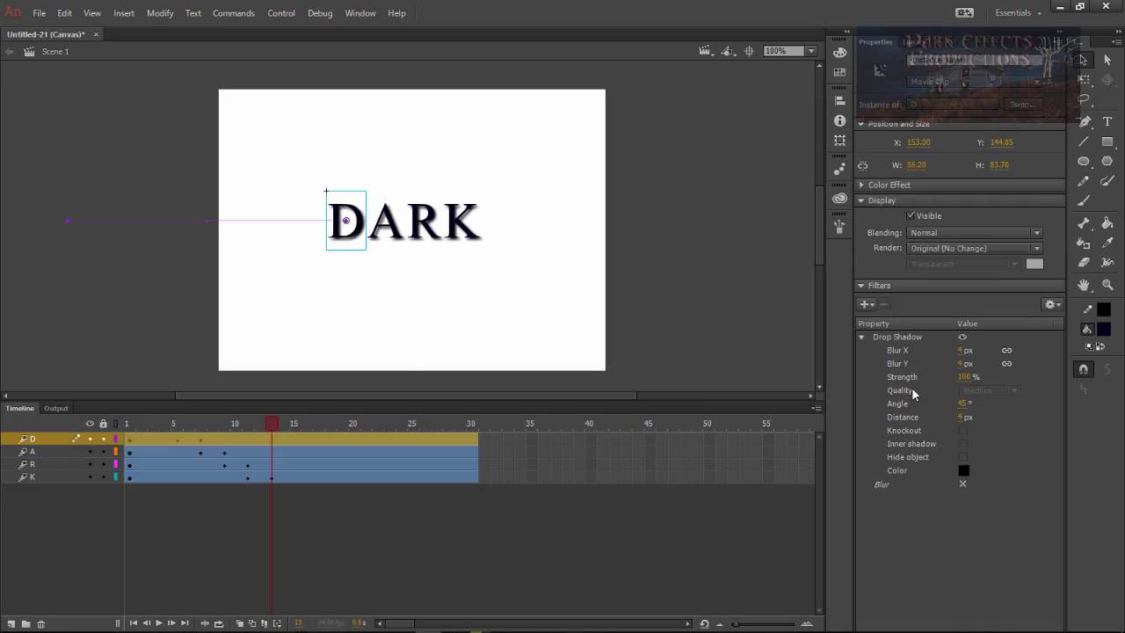